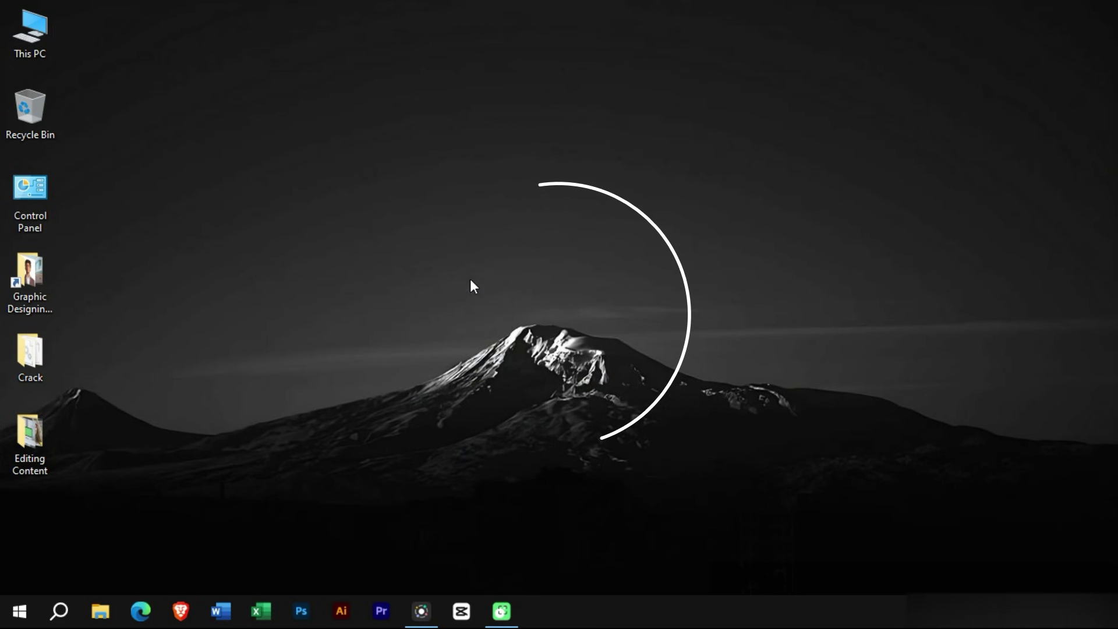
Launch CapCut from the taskbar so a new empty project opens.
click(461, 610)
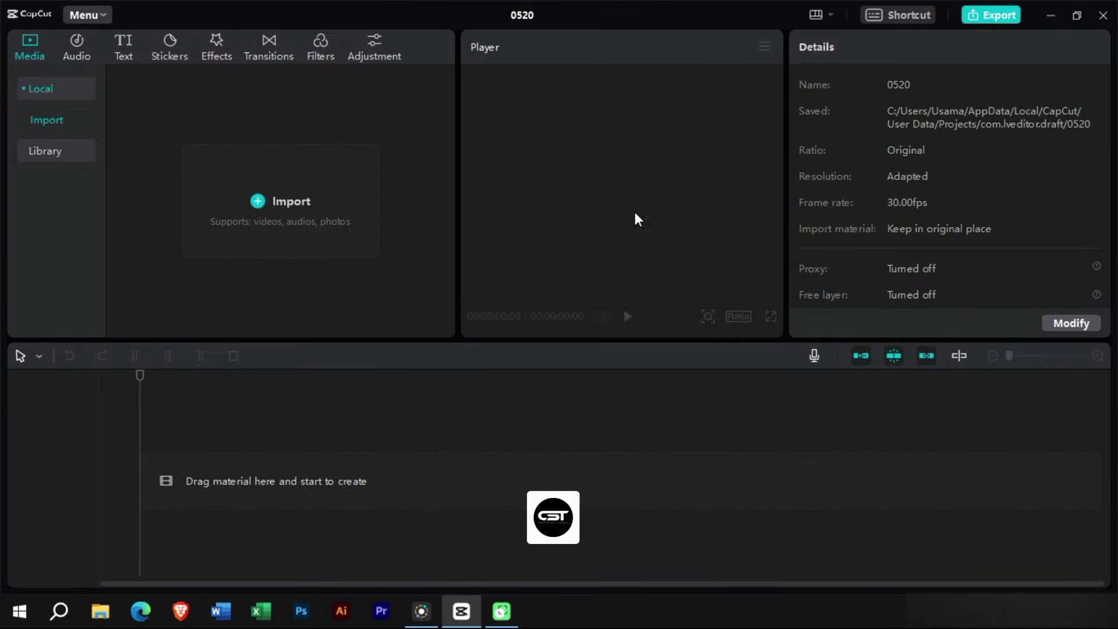
Import Pexels Videos 1721294.mp4 and production ID_3877441.mp4 from Desktop > Editing Content.
click(299, 175)
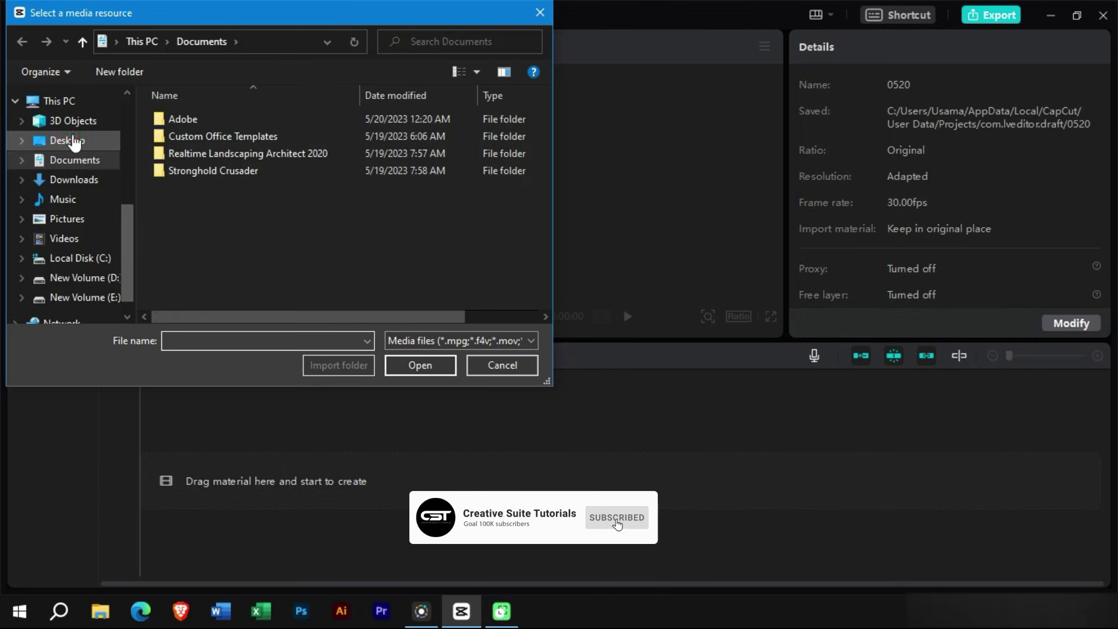
click(70, 140)
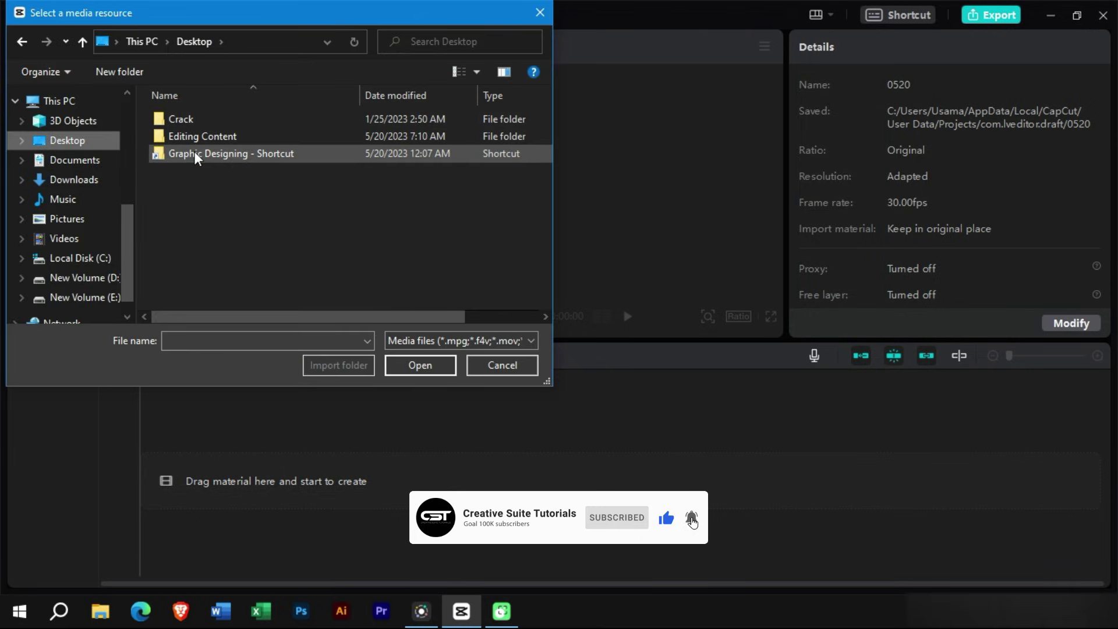
double_click(197, 136)
click(315, 160)
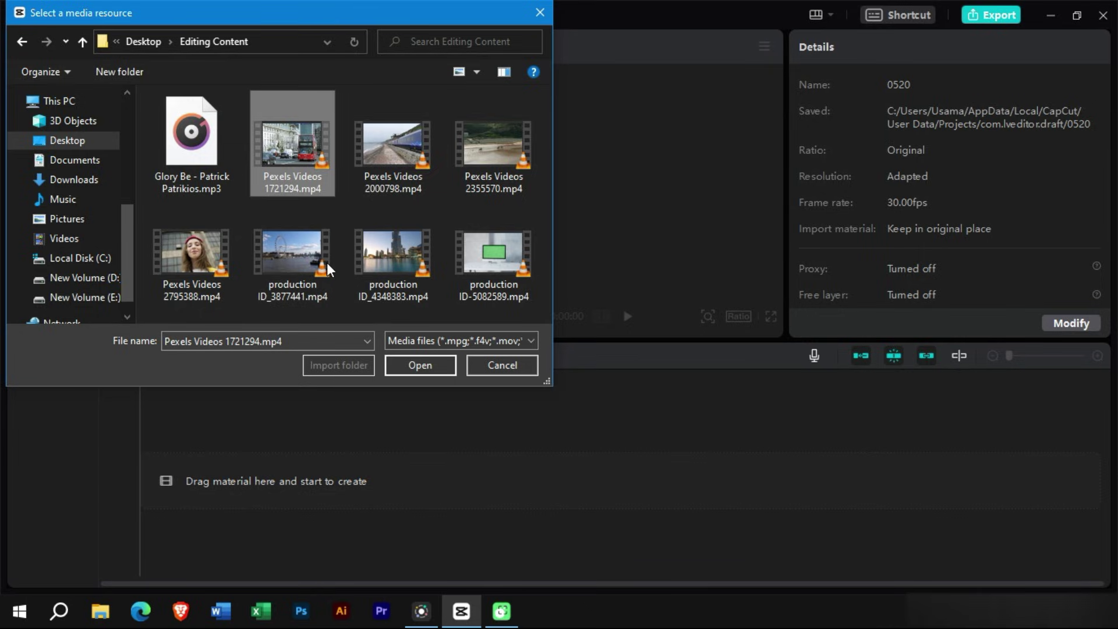
ctrl+click(294, 261)
click(415, 362)
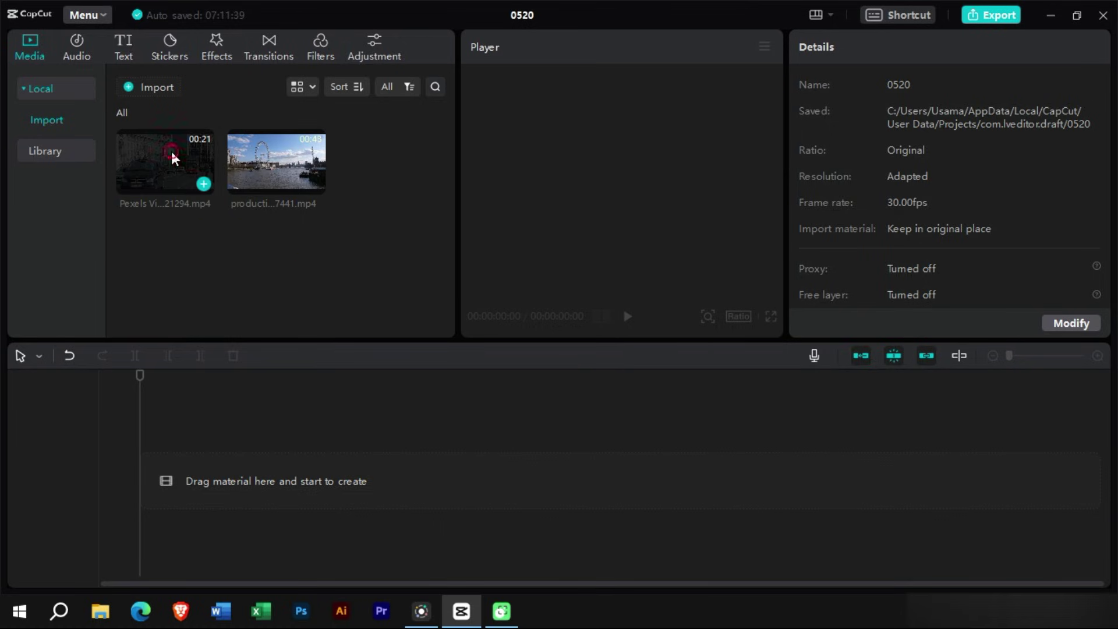
Place the bus clip at the timeline start with the river clip after it.
drag(171, 152, 139, 480)
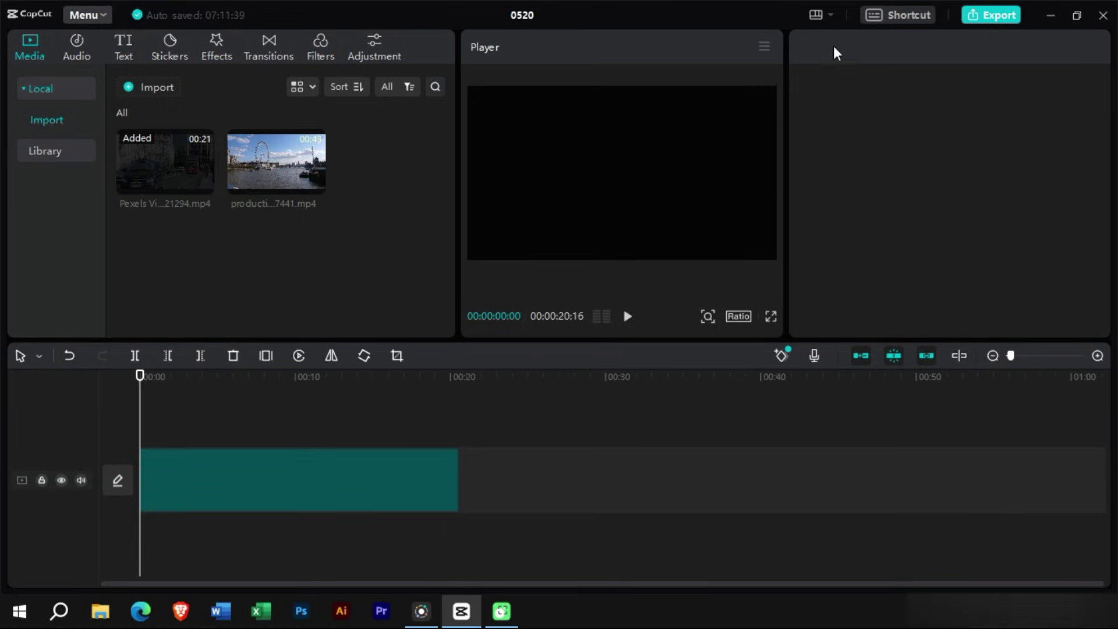
drag(276, 165, 475, 483)
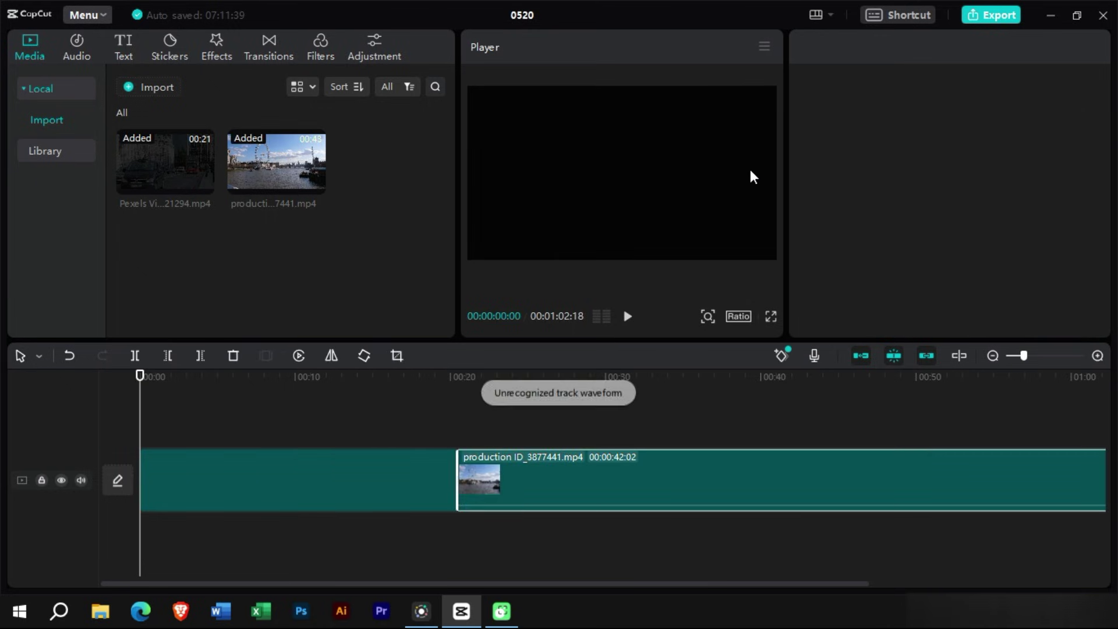
click(320, 507)
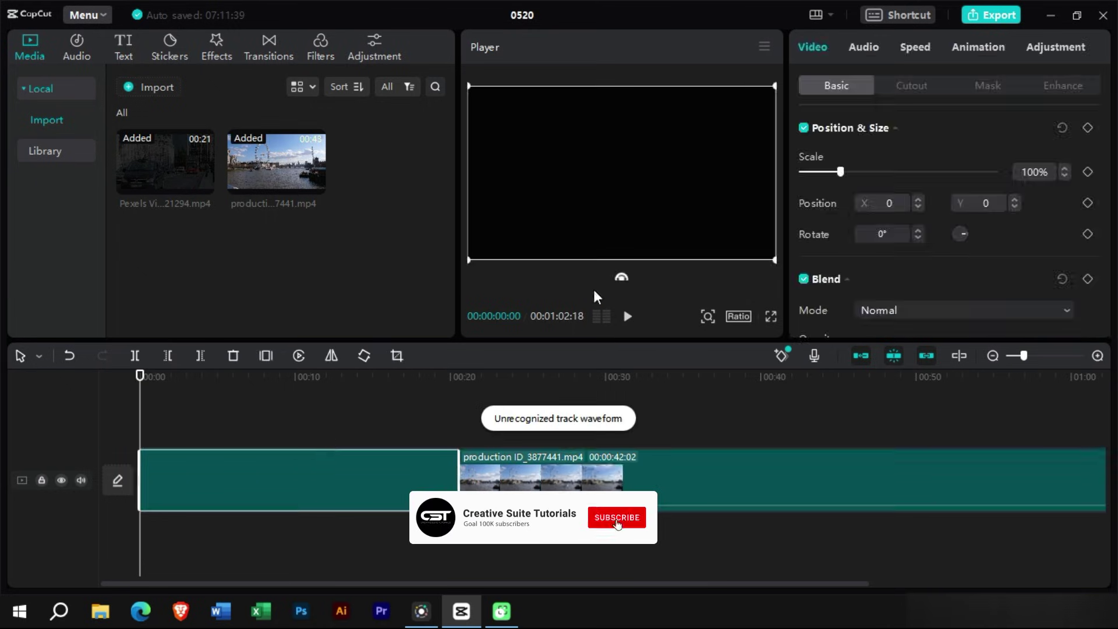
click(142, 376)
Split the bus clip at 00:00:00:27 and delete the short opening piece.
drag(145, 376, 154, 375)
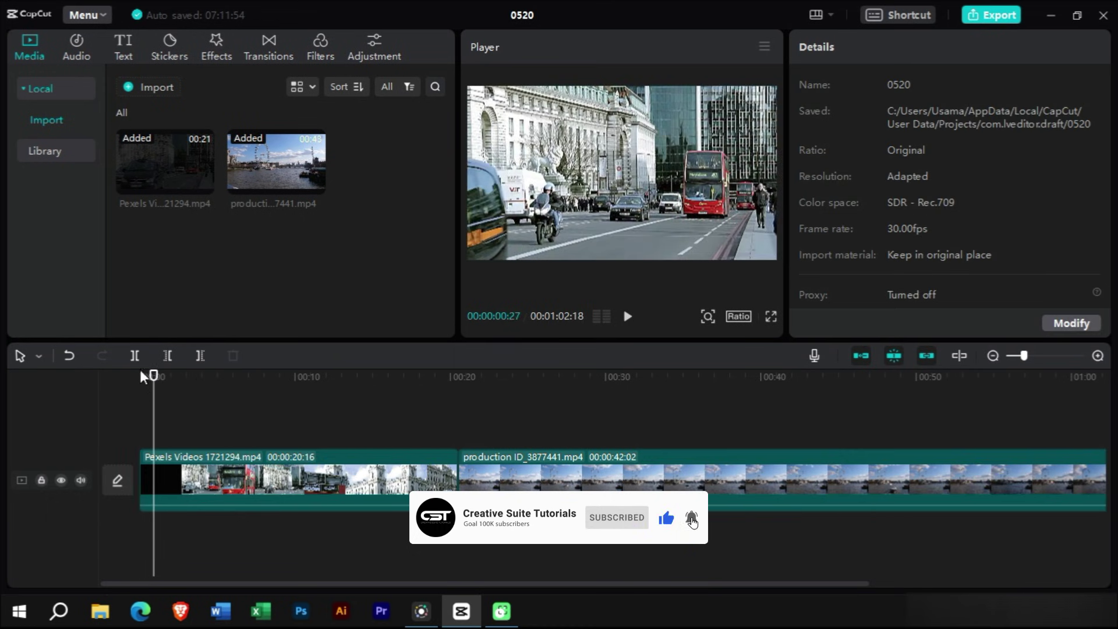
click(137, 358)
click(148, 459)
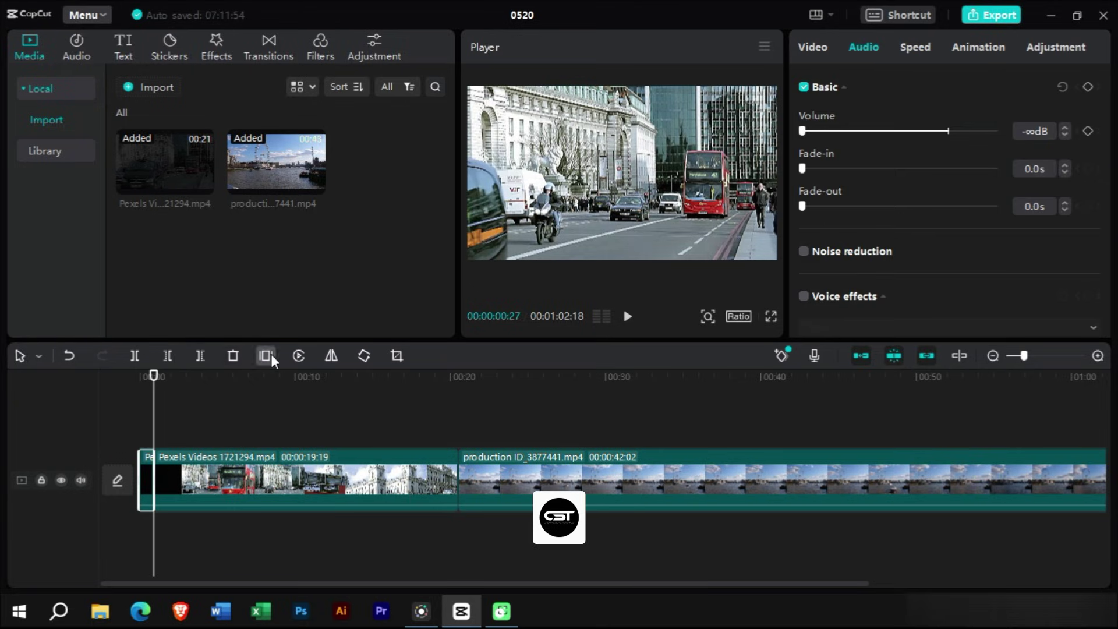
click(232, 355)
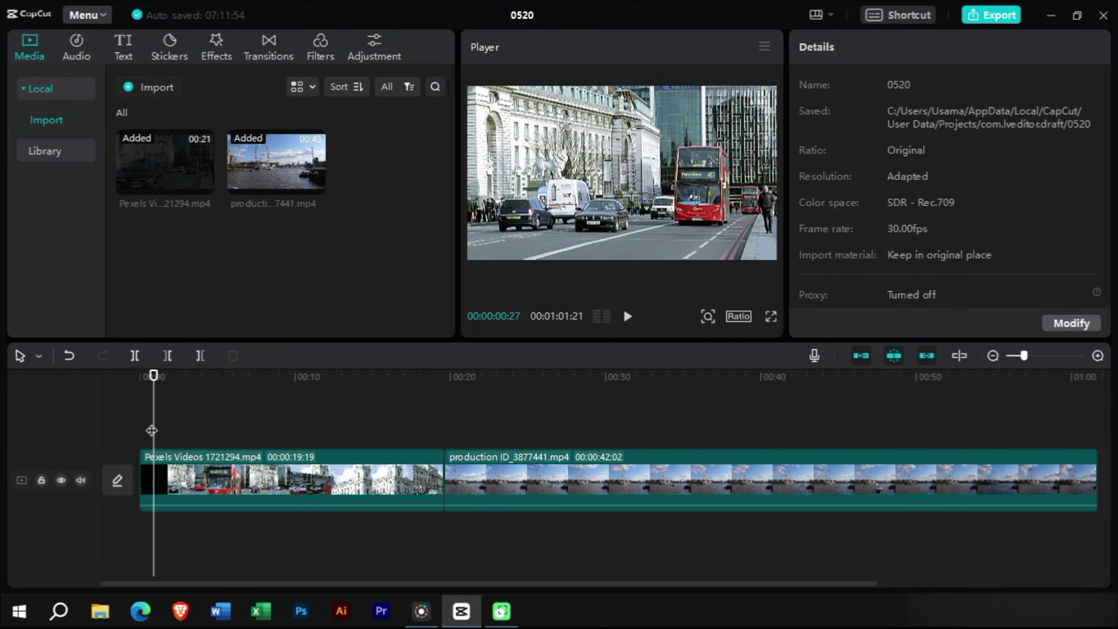
drag(152, 377, 138, 378)
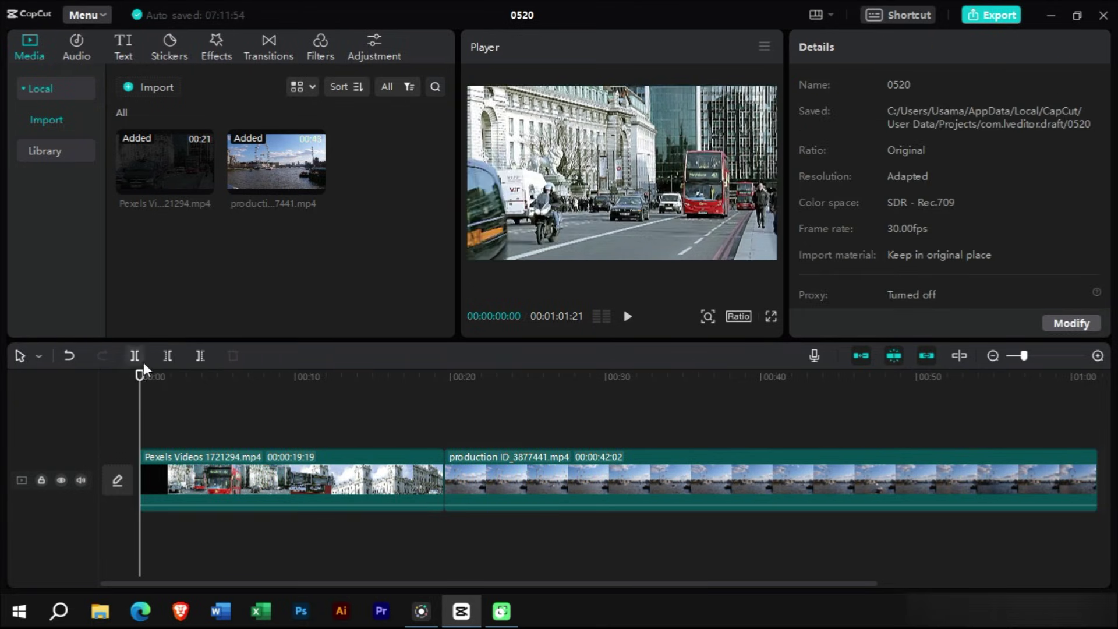
Scale the bus clip to 121% and shift it right to X 305, then preview.
click(180, 451)
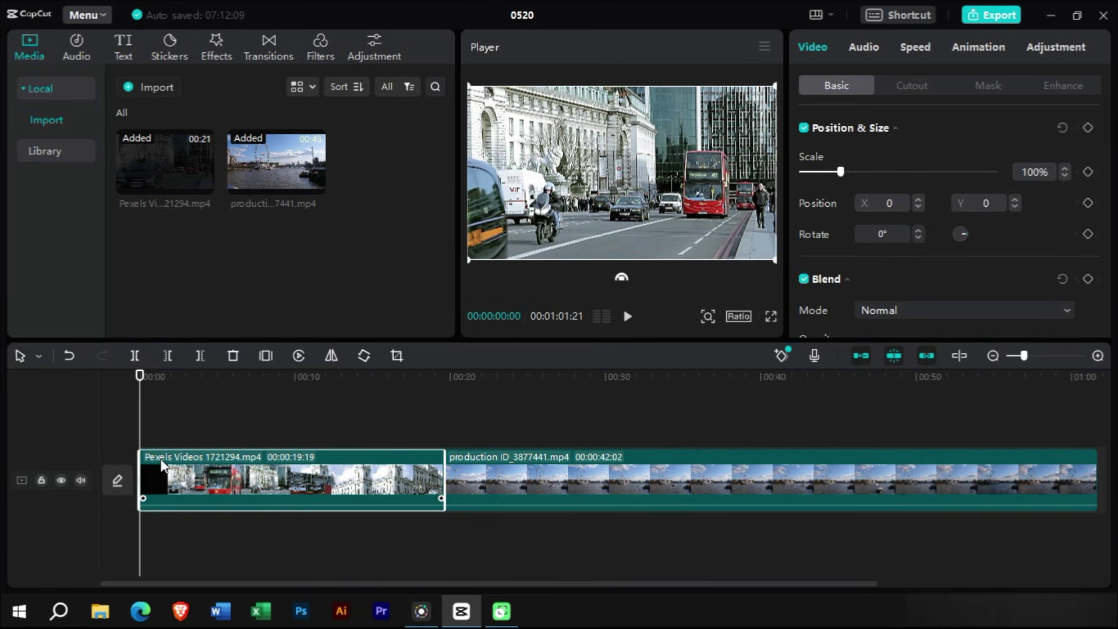
drag(841, 172, 848, 172)
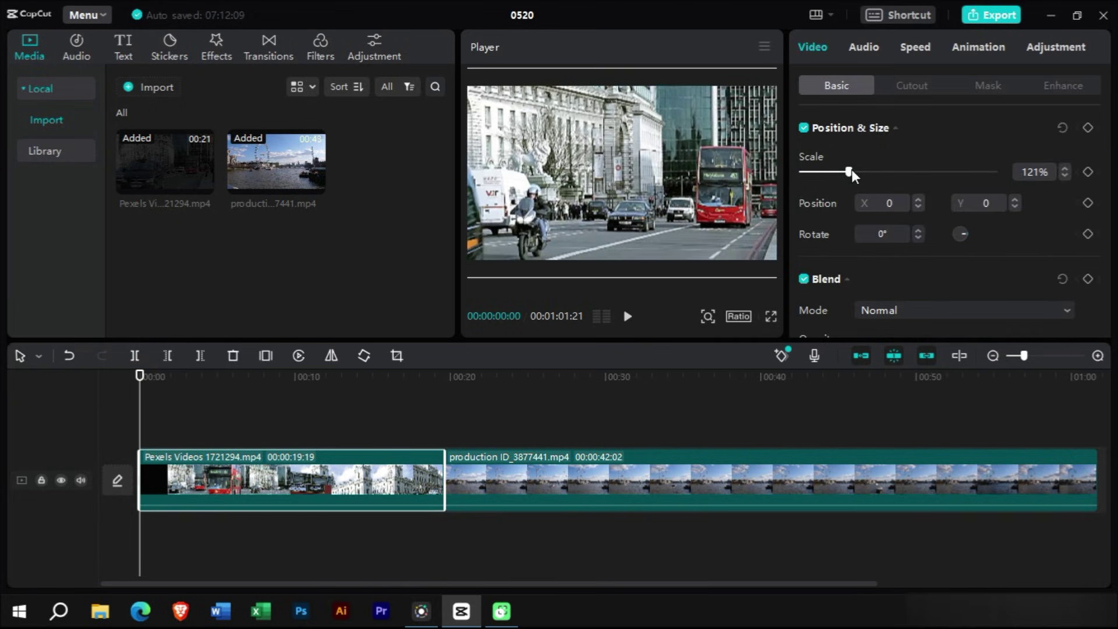
drag(728, 194, 752, 198)
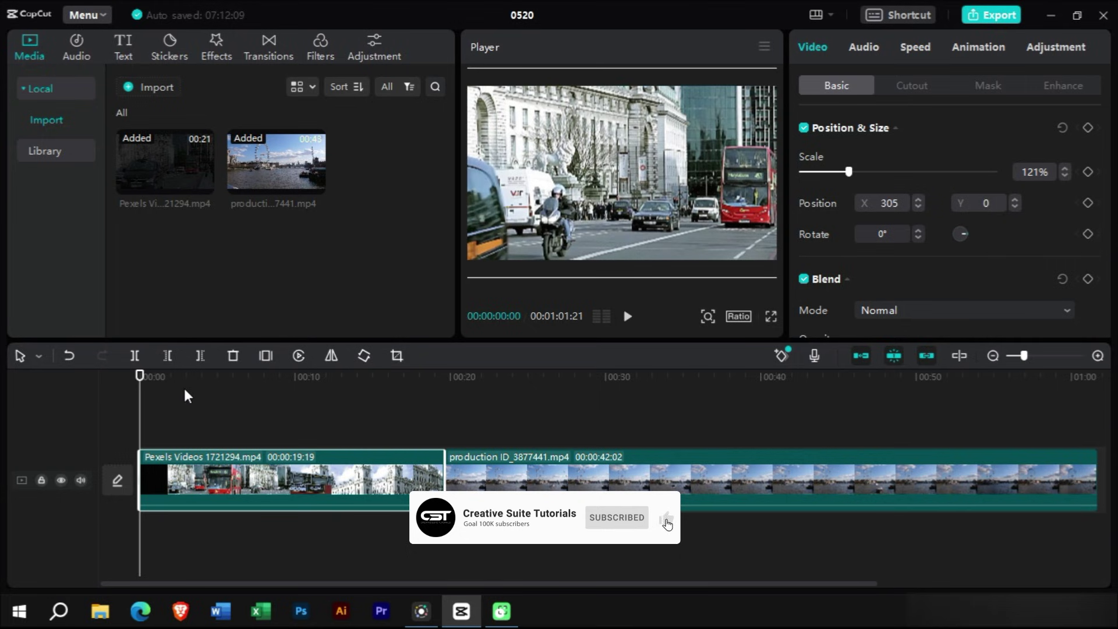
key(space)
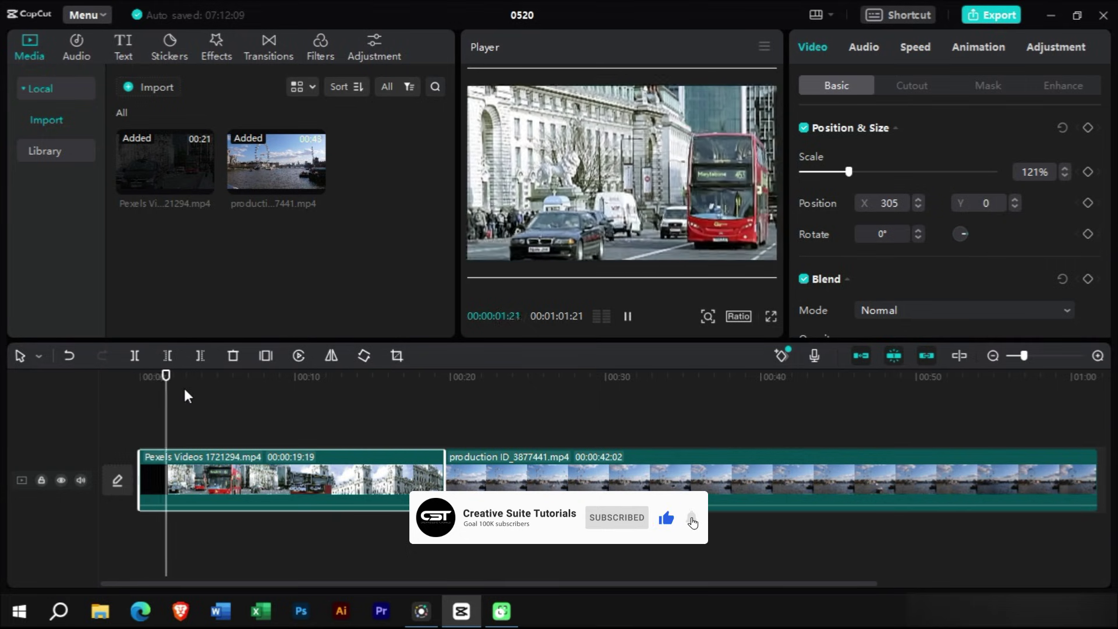
Preview the opening and trim the bus clip's start to 00:00:00:22.
click(140, 382)
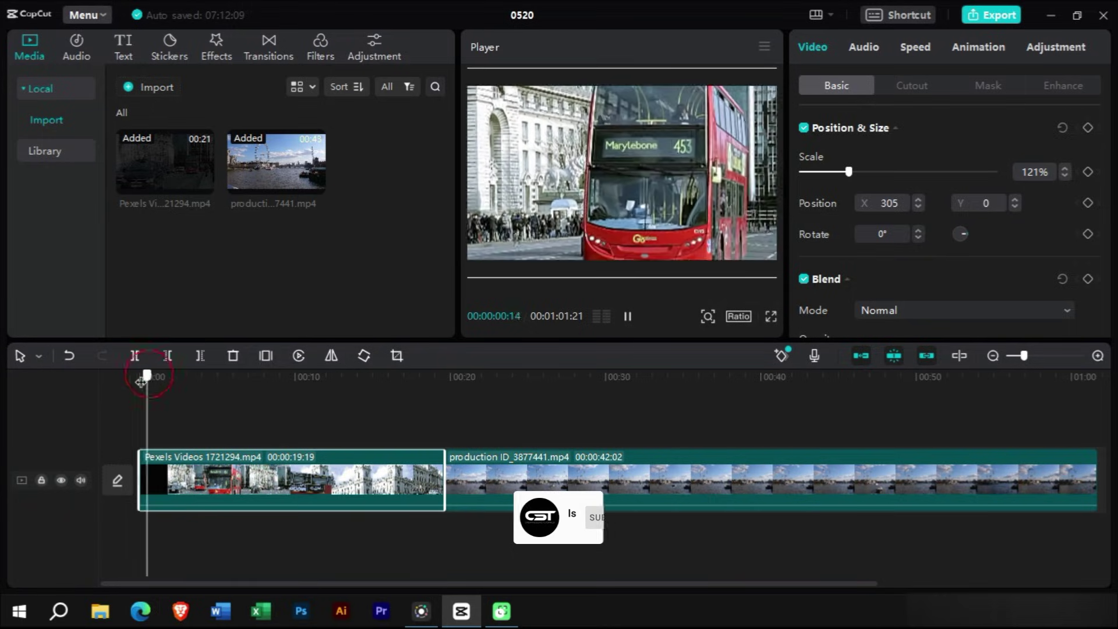
click(138, 381)
key(space)
key(space)
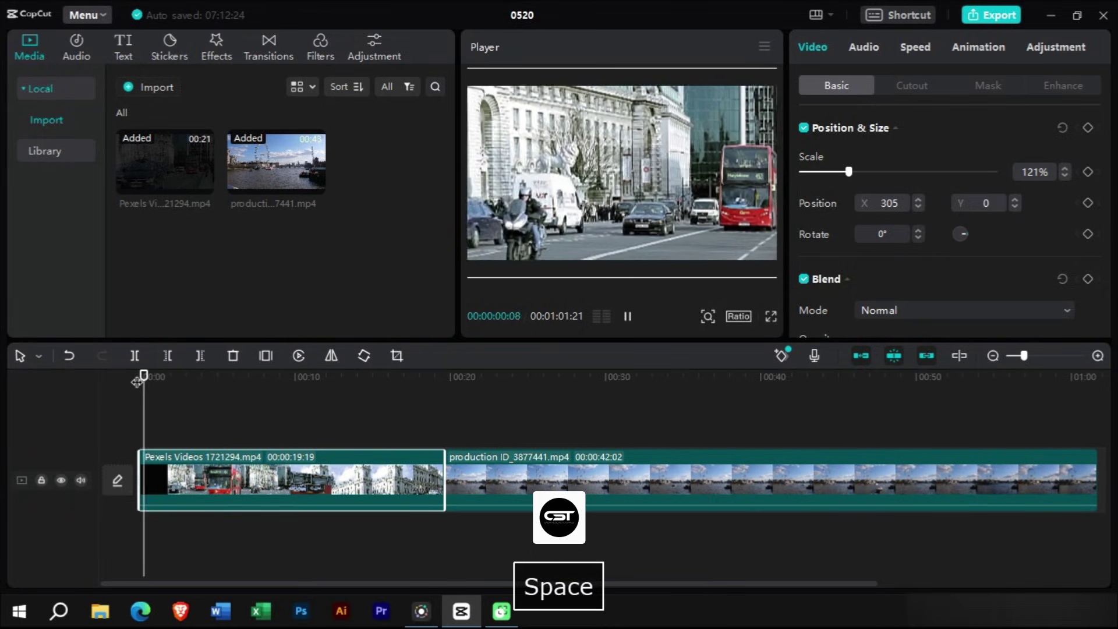
key(space)
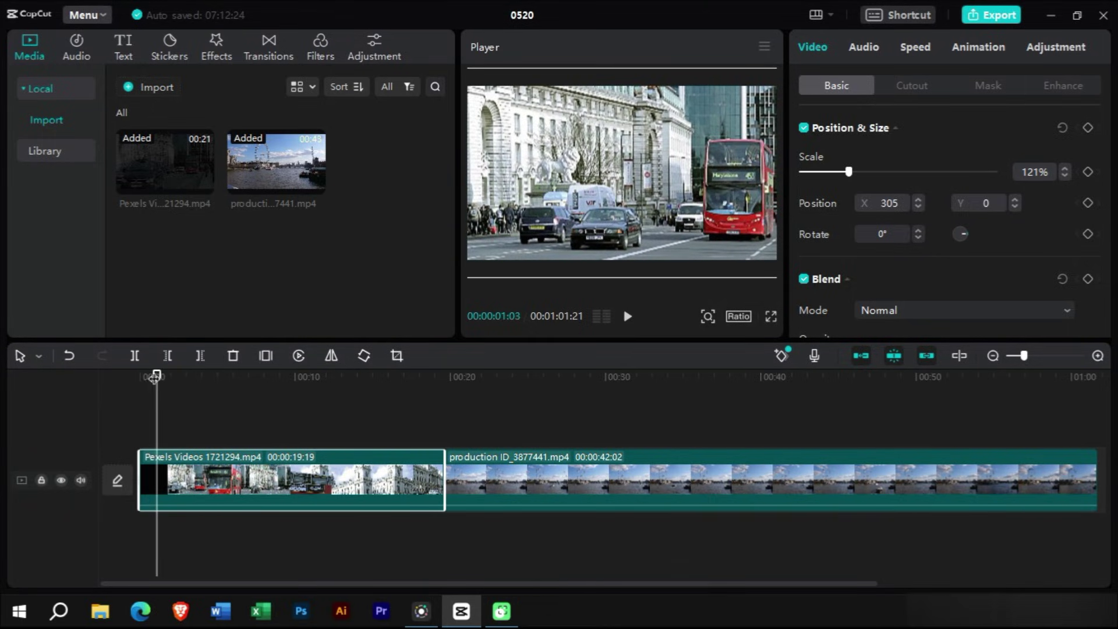
click(151, 378)
drag(140, 462, 151, 463)
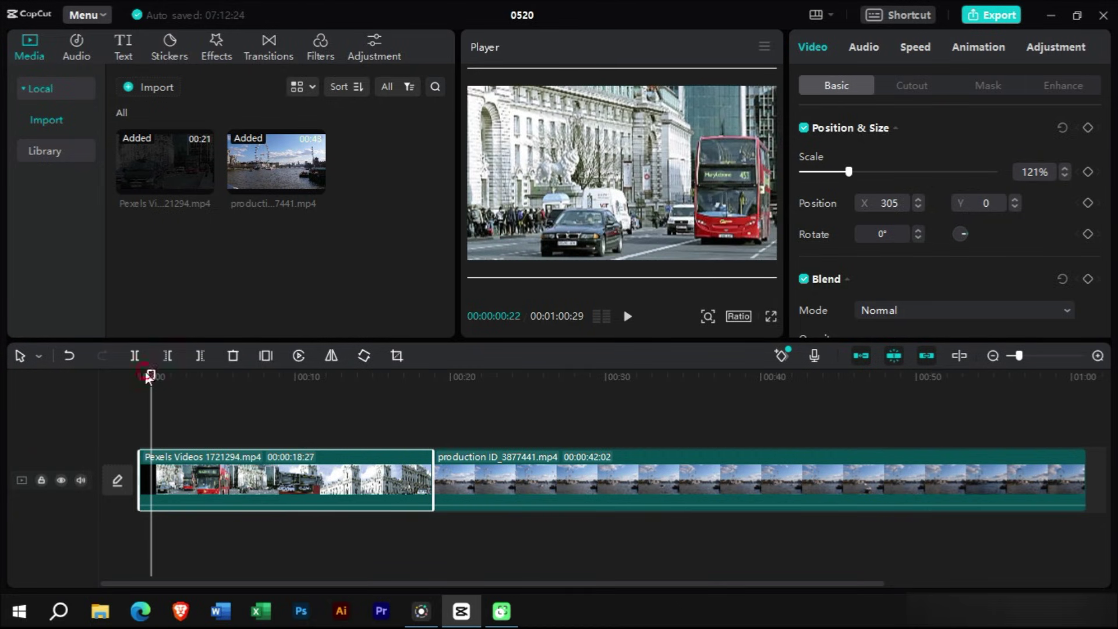
Play back from the start to check the bus clip now runs 00:00:18:27.
click(121, 373)
key(space)
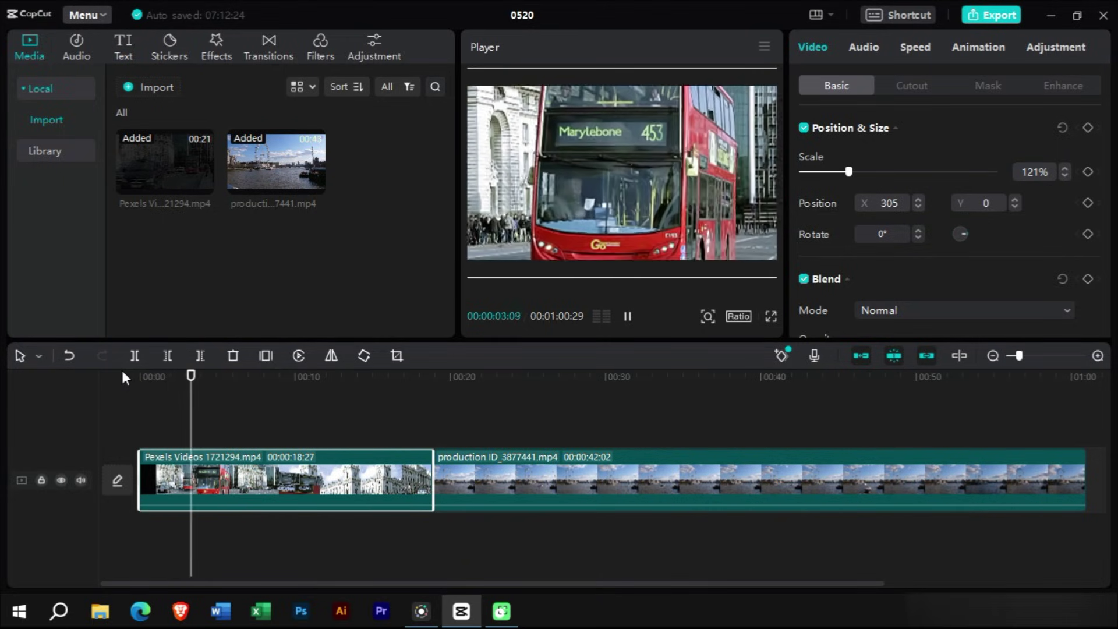
key(space)
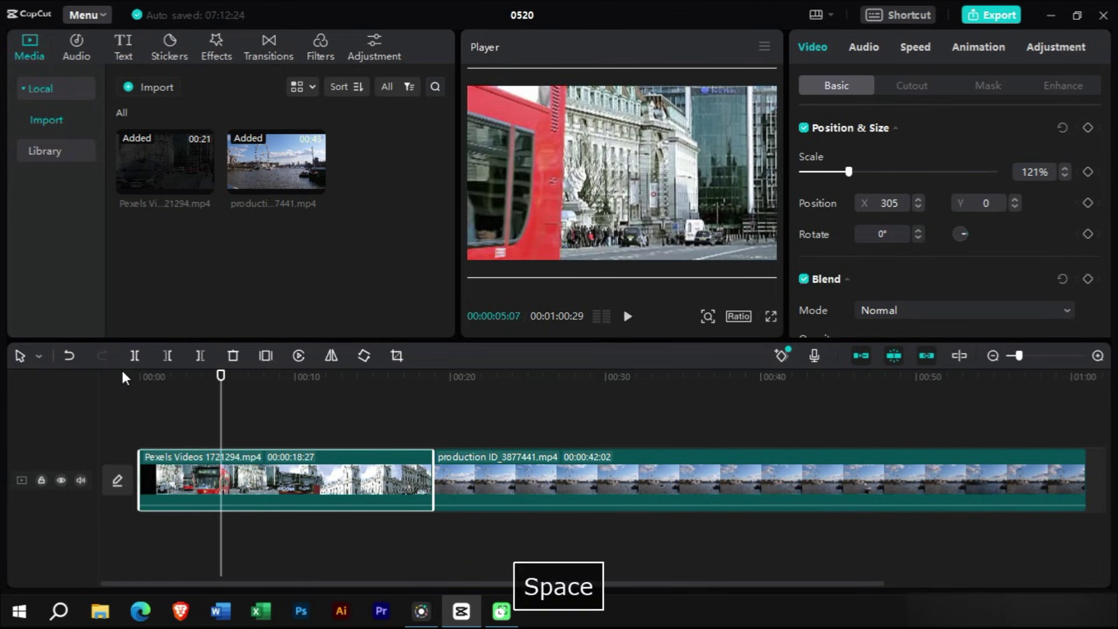
click(124, 376)
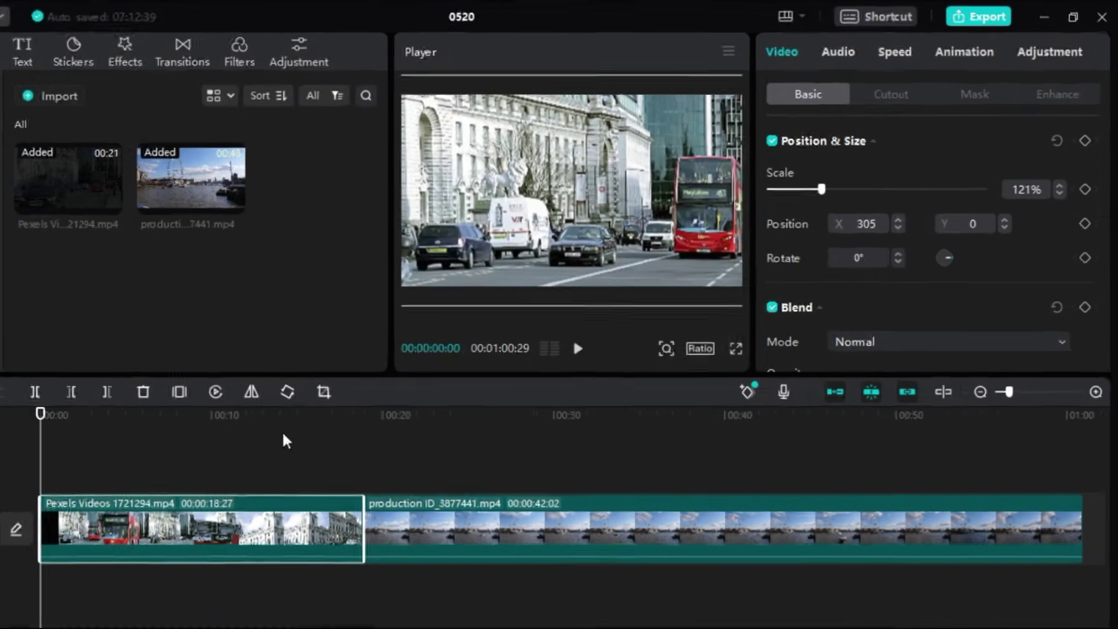
Apply a Split mask to the bus clip and slide its line toward the right edge.
click(974, 93)
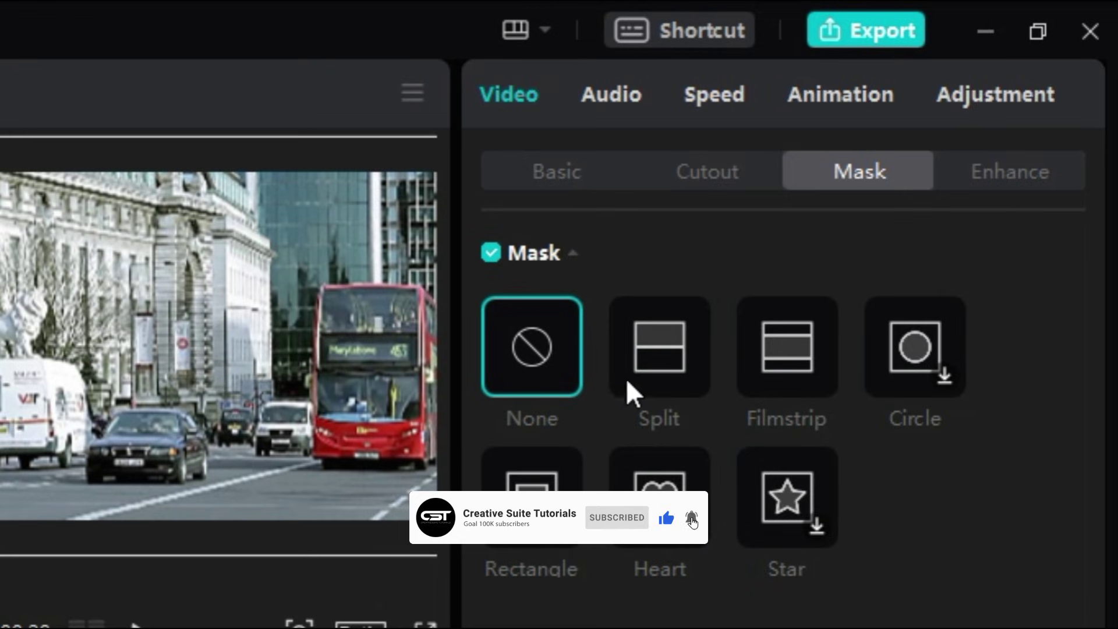
click(647, 365)
drag(177, 387, 266, 361)
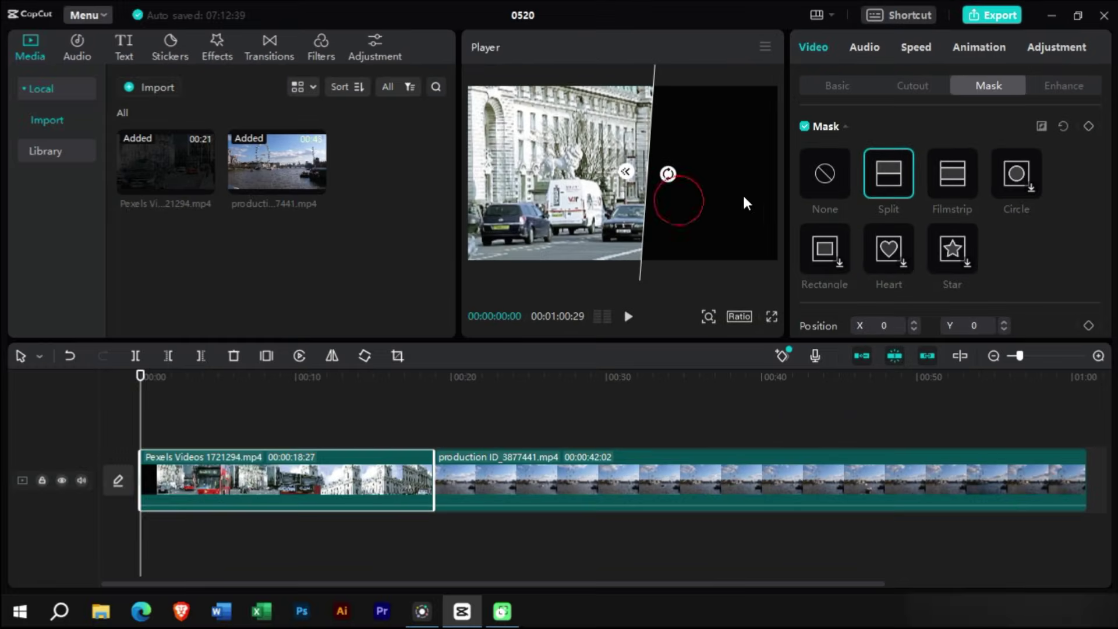
drag(664, 122, 788, 145)
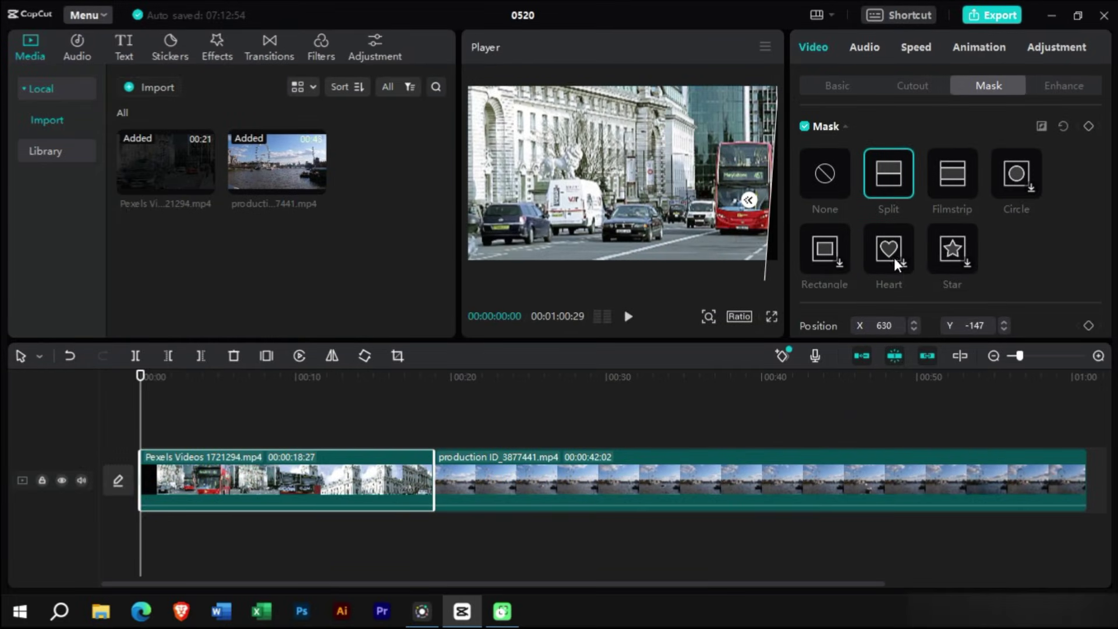
Rotate the mask to -89°, fine-tune its position, and keyframe it at 00:00.
scroll(1074, 231, down, 2)
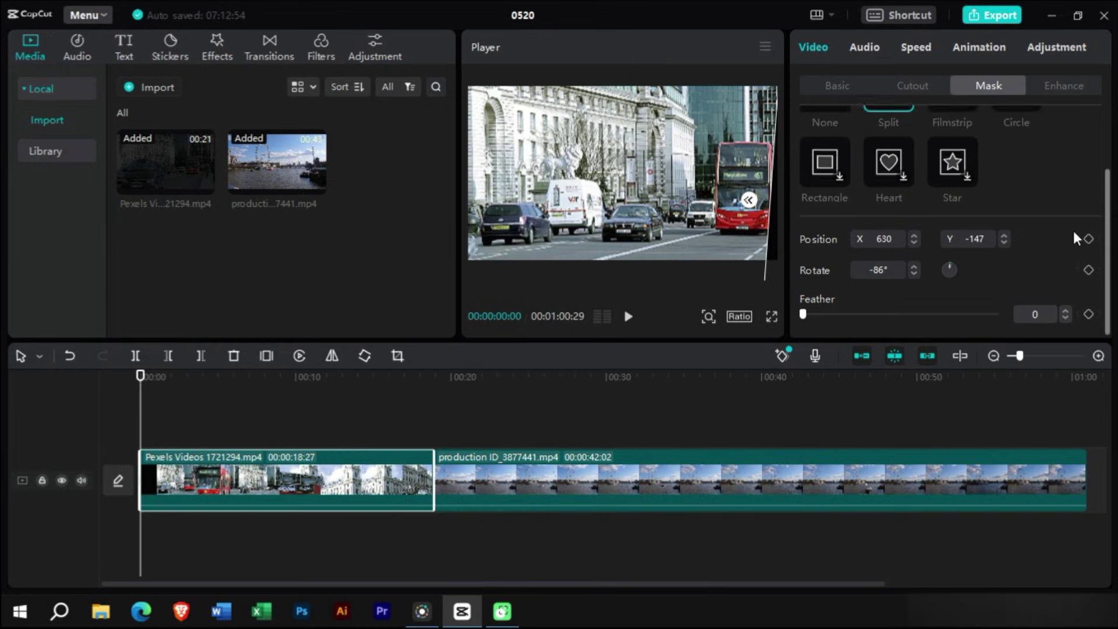
click(915, 272)
click(915, 273)
click(916, 273)
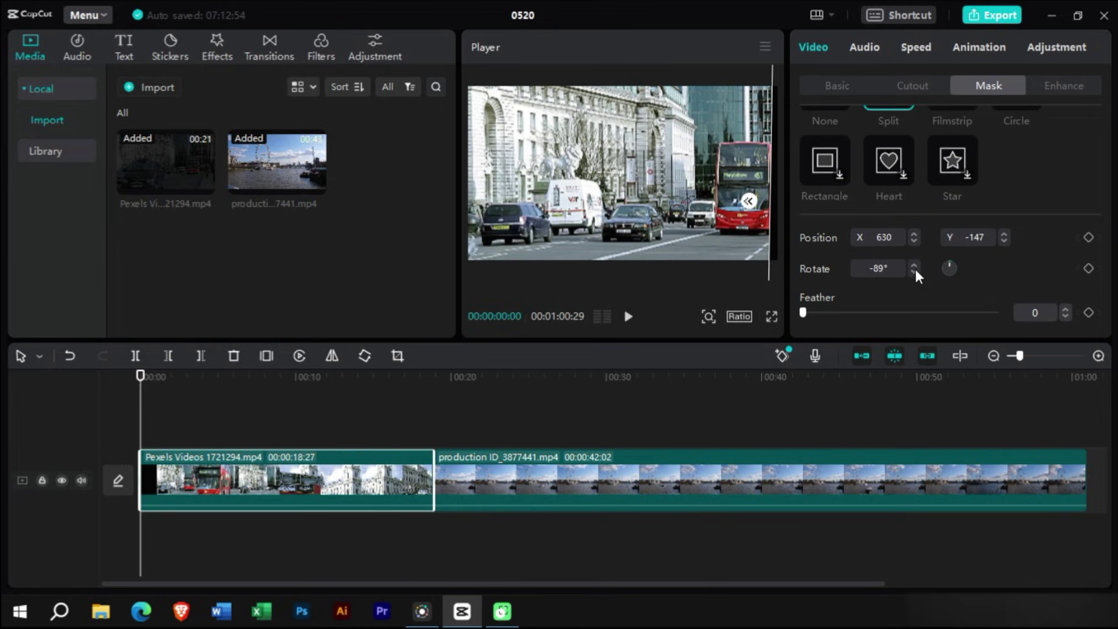
scroll(734, 224, down, 3)
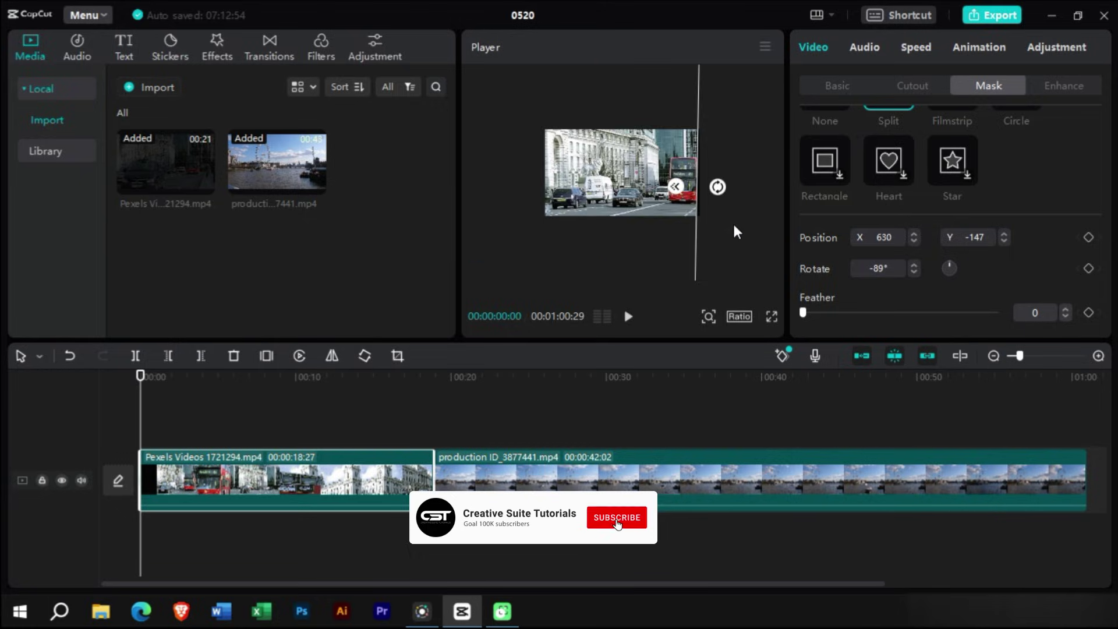
drag(711, 203, 712, 205)
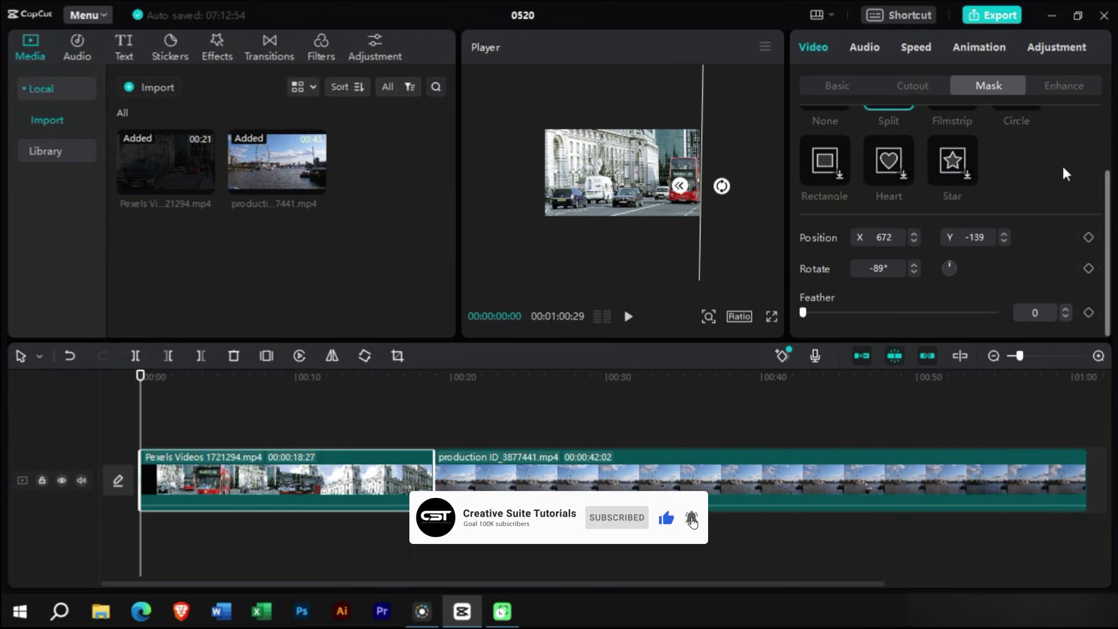
scroll(1063, 167, up, 2)
click(1088, 126)
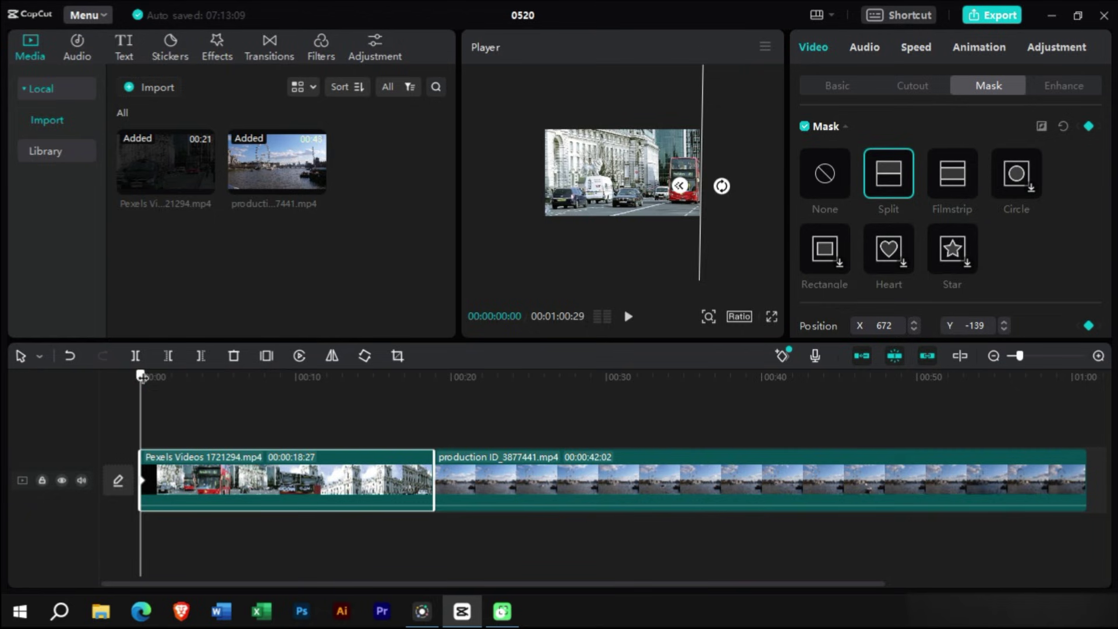
Keyframe the split line sliding left at about one and two seconds.
drag(142, 375, 140, 376)
key(Right)
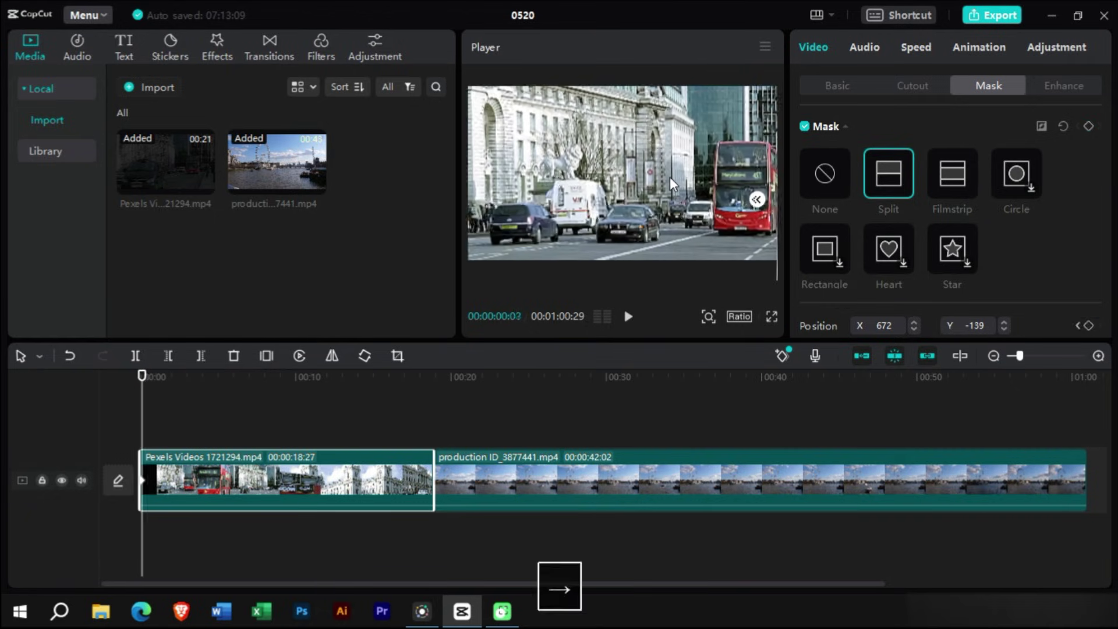
key(Right)
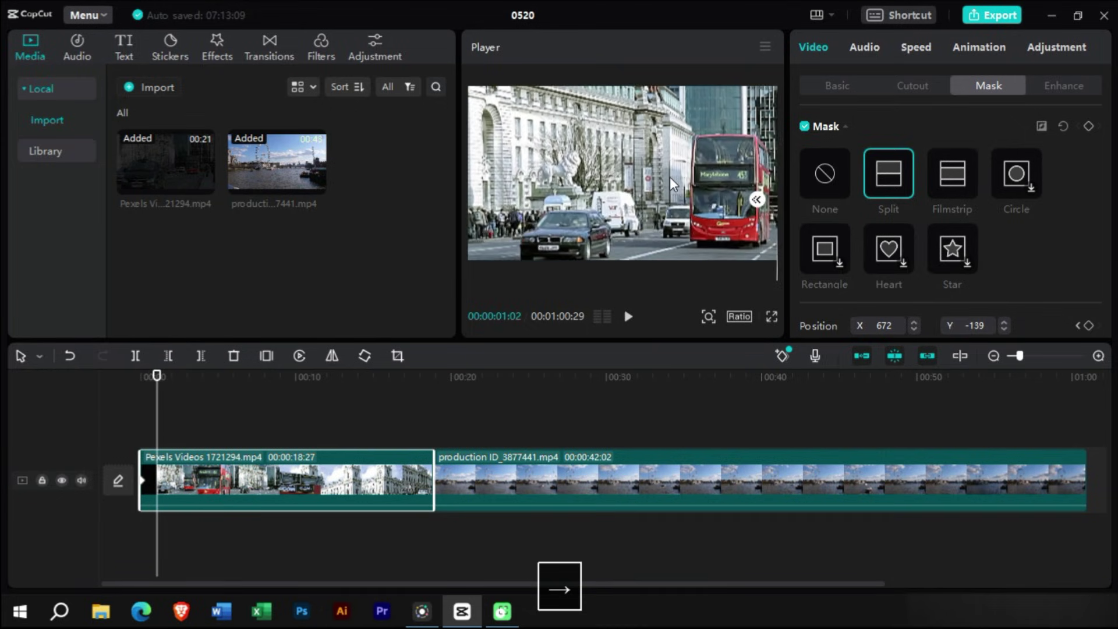
key(Right)
drag(733, 137, 726, 168)
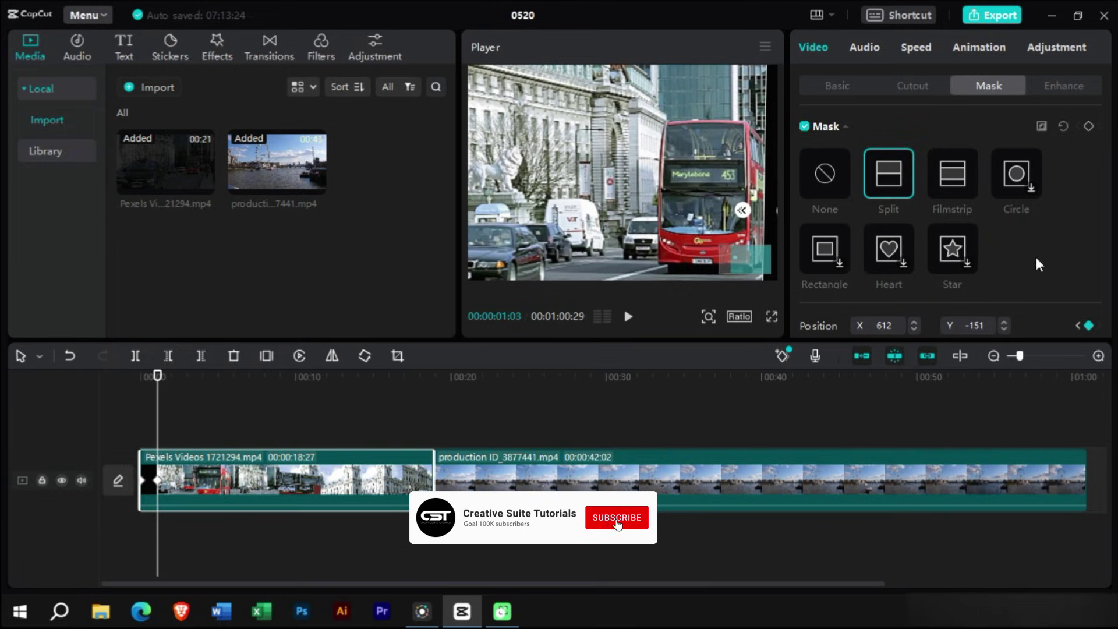
key(Right)
drag(666, 220, 660, 220)
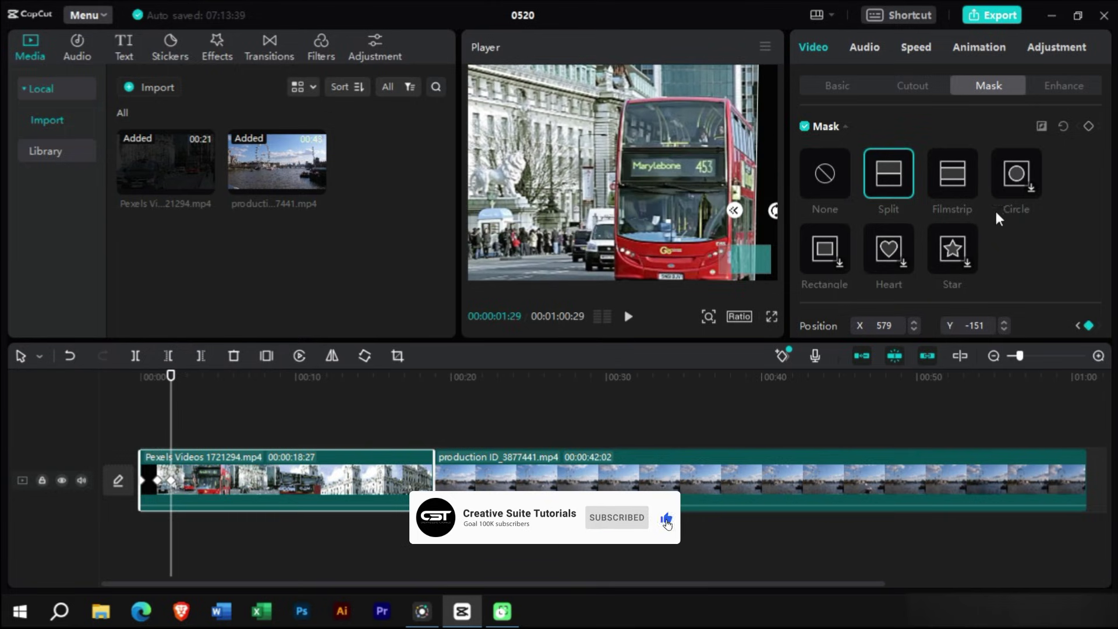
Rotate the mask to -90° and keyframe it further left near four seconds.
scroll(961, 233, down, 2)
click(913, 272)
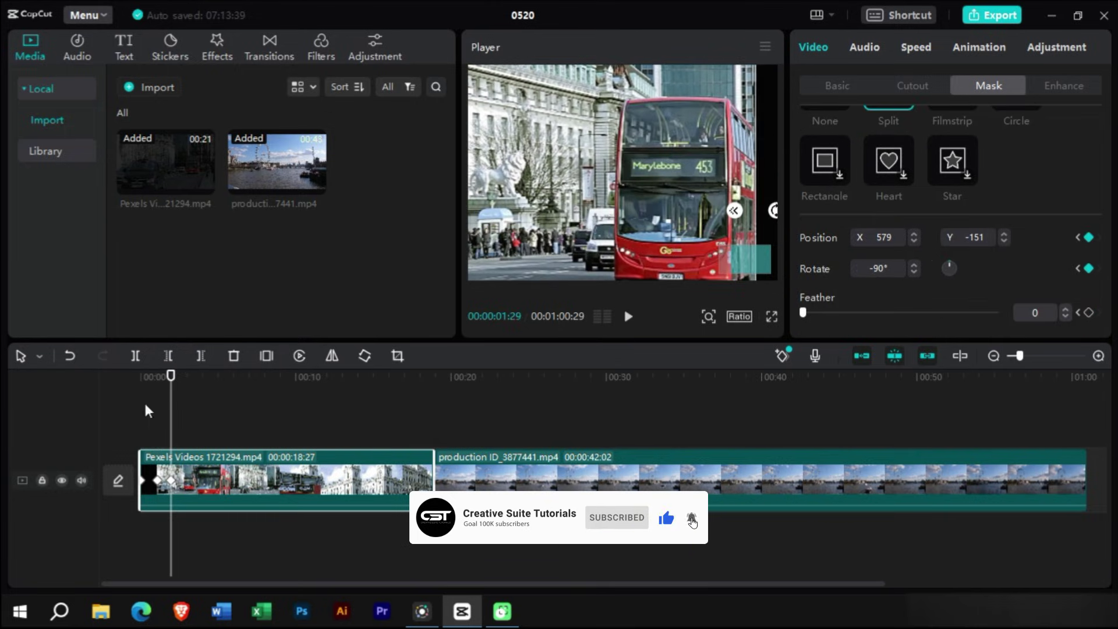
key(Right)
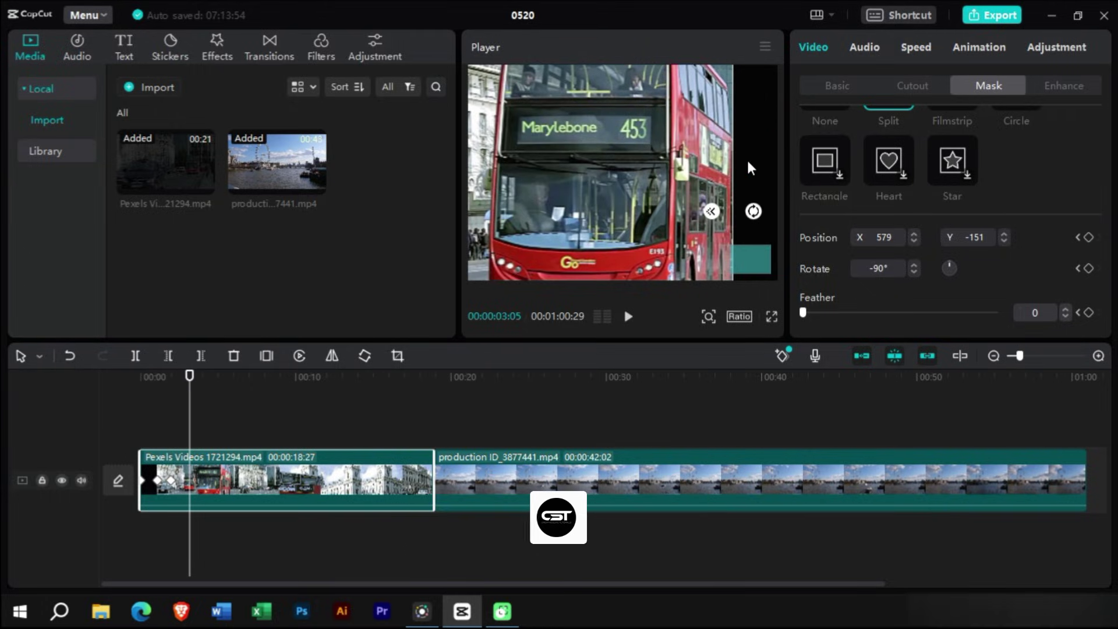
key(Right)
drag(747, 161, 609, 125)
key(Right)
key(Right)
key(Right)
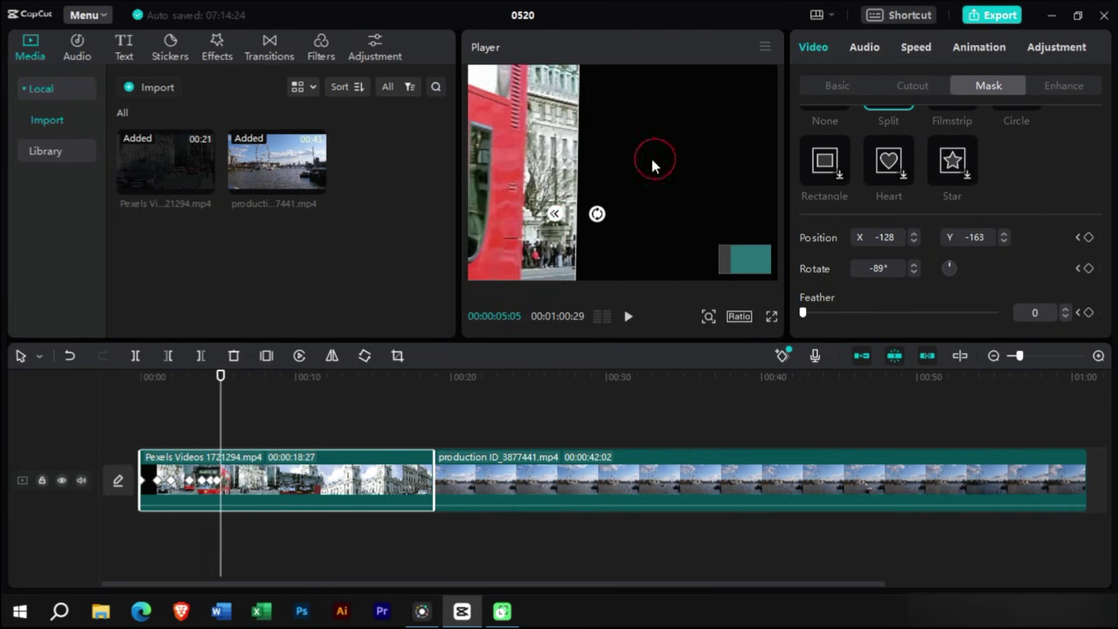
Keyframe the split line off the left edge to X -960, Y -138 at -85°.
drag(617, 147, 607, 82)
click(913, 264)
drag(616, 132, 600, 82)
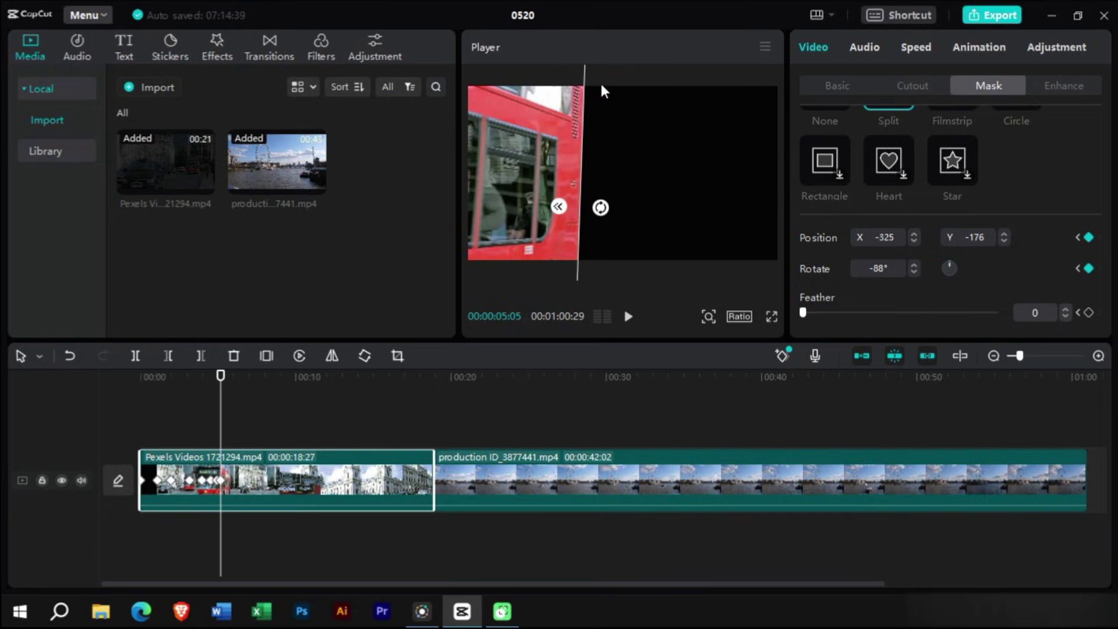
key(Right)
key(Right)
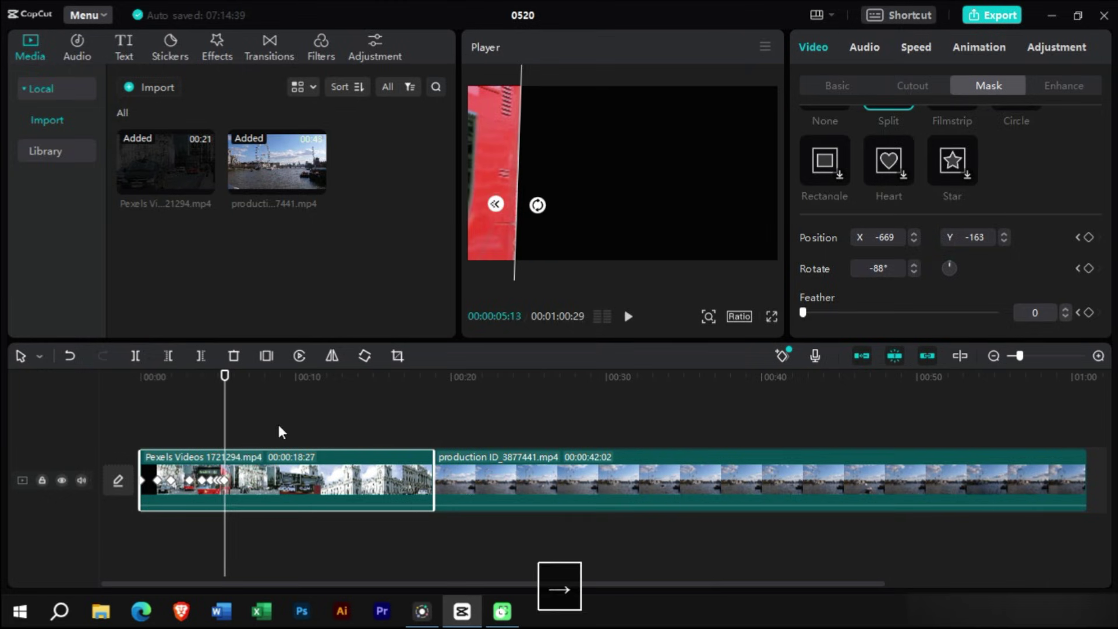
drag(554, 80, 484, 72)
click(914, 271)
click(914, 264)
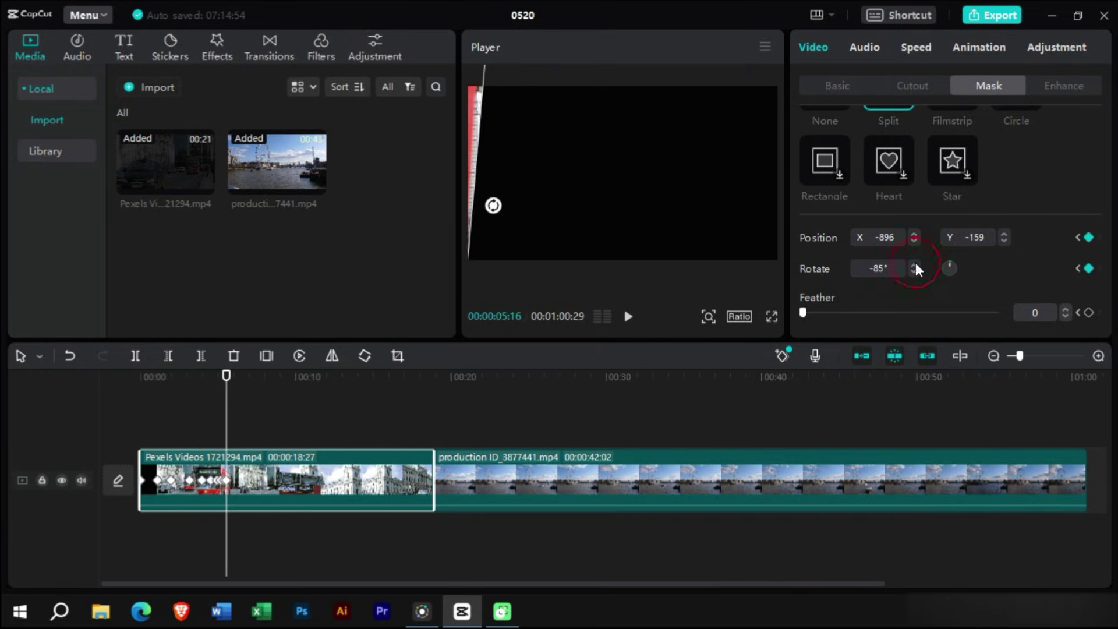
key(Right)
key(Right)
key(Right)
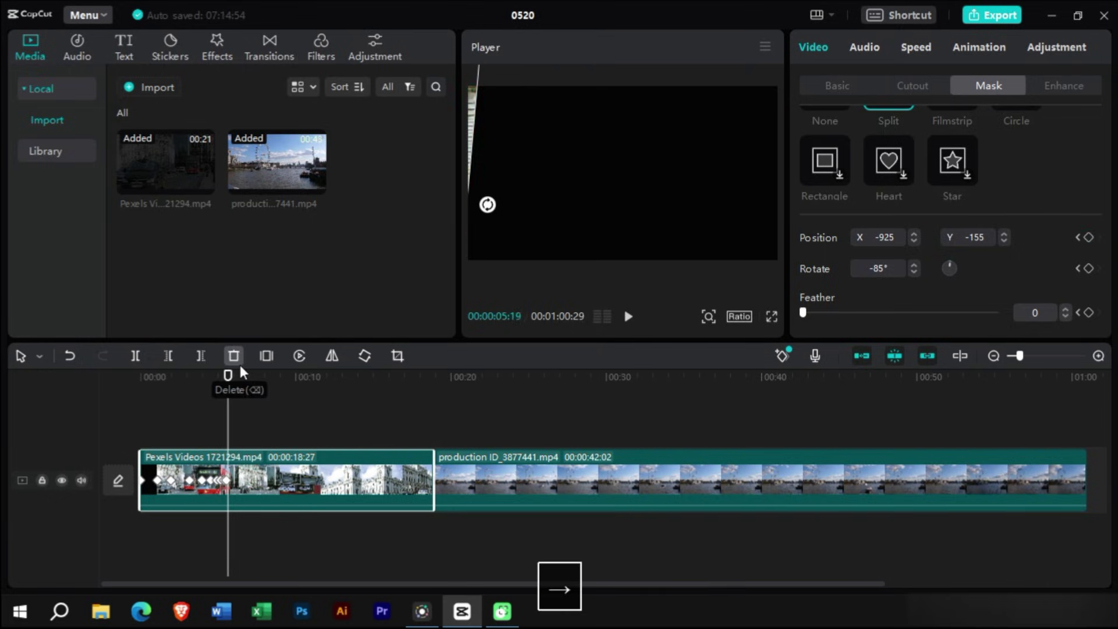
key(Left)
key(Left)
key(Left)
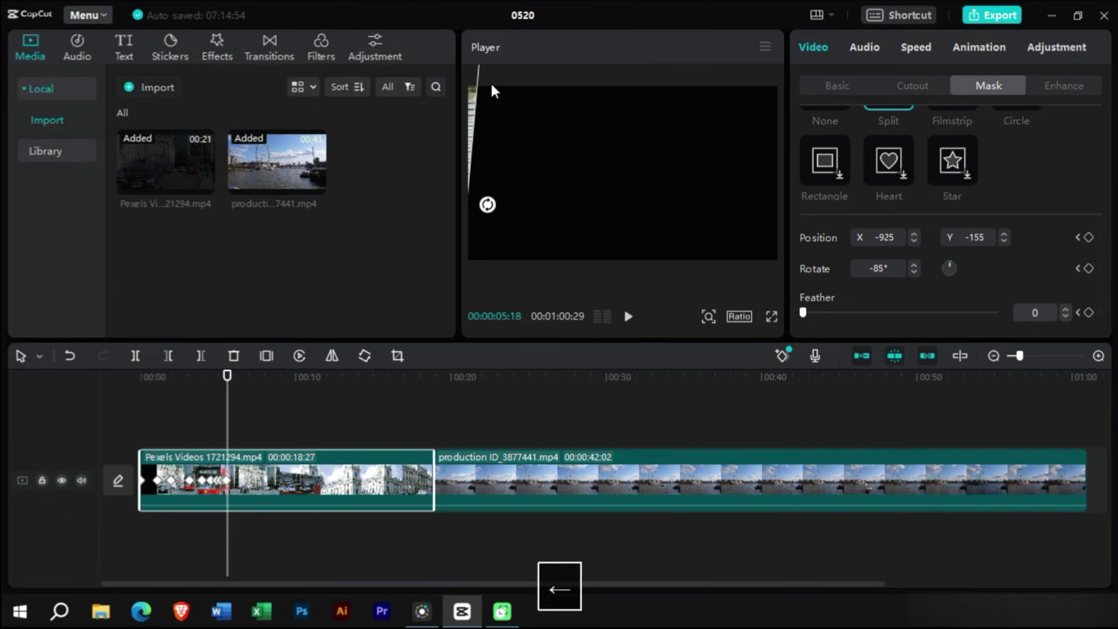
key(Right)
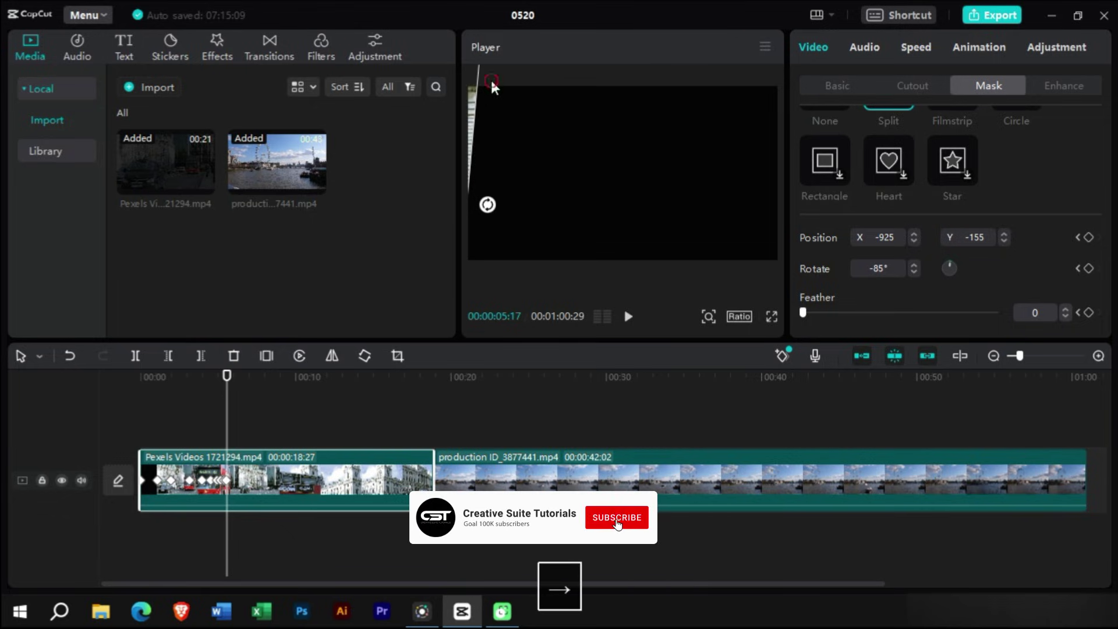
drag(490, 82, 519, 72)
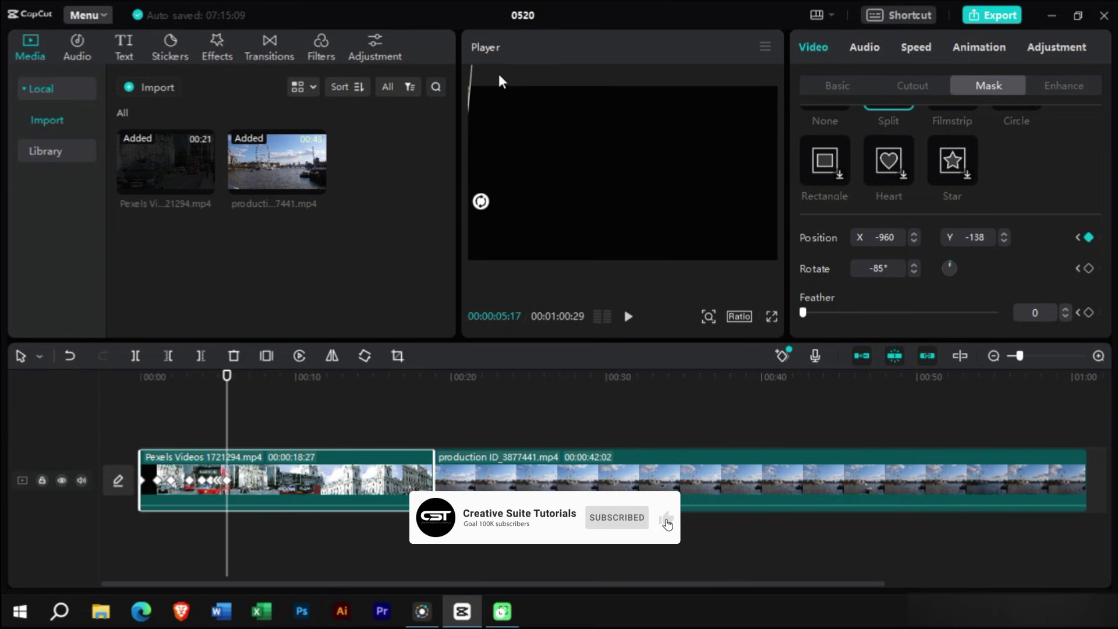
click(127, 377)
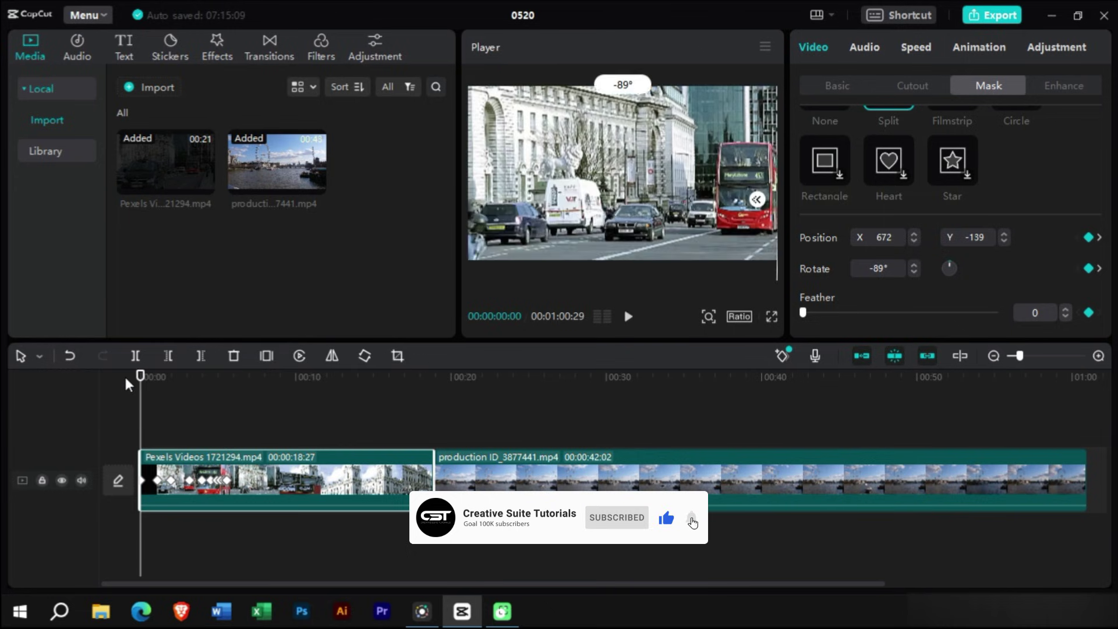
key(space)
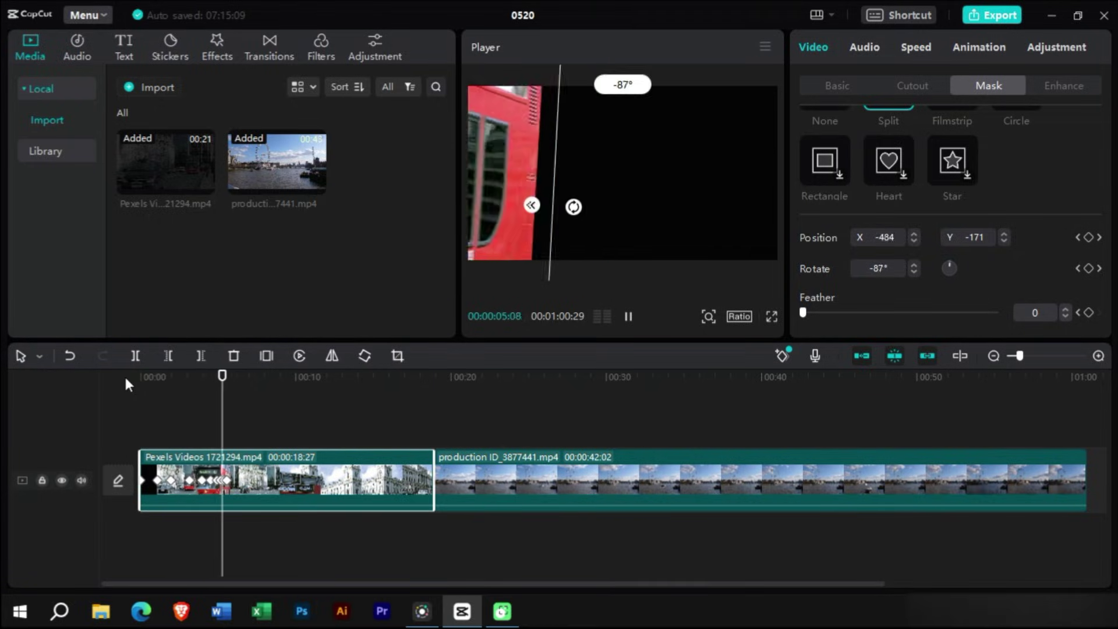
key(space)
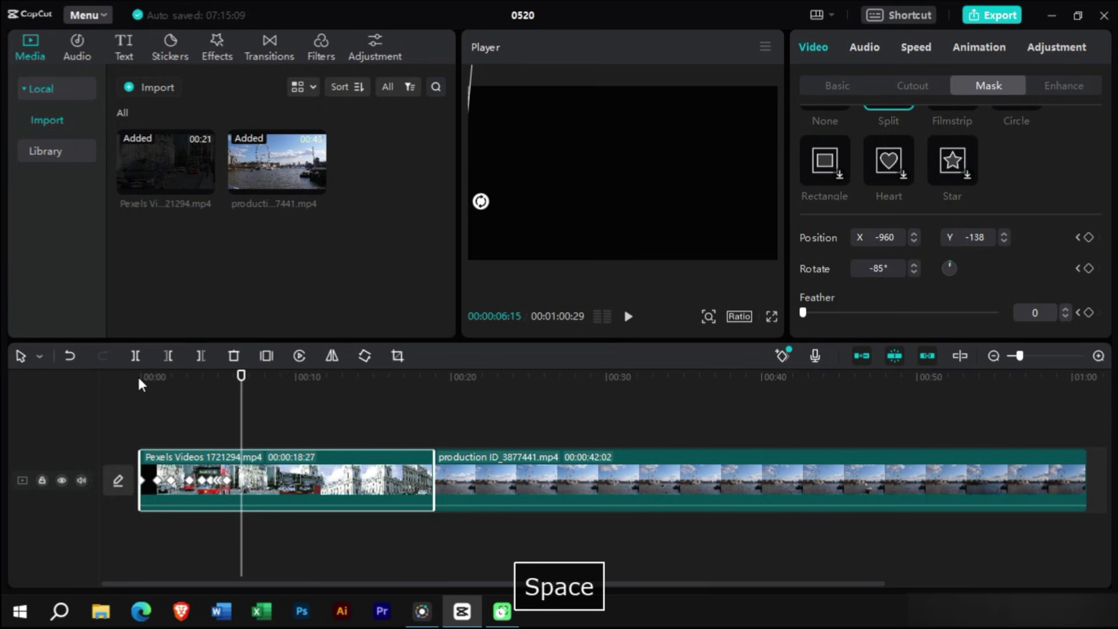
click(138, 379)
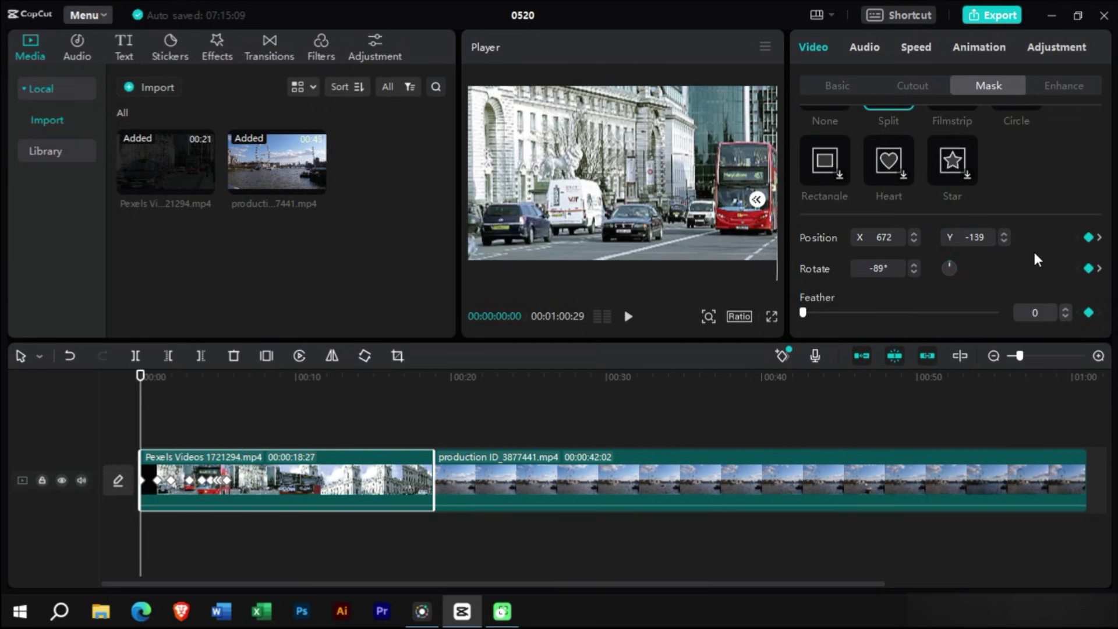
scroll(1036, 258, up, 2)
Move the bus clip to a new track above the river clip and adjust the mask feather.
click(229, 470)
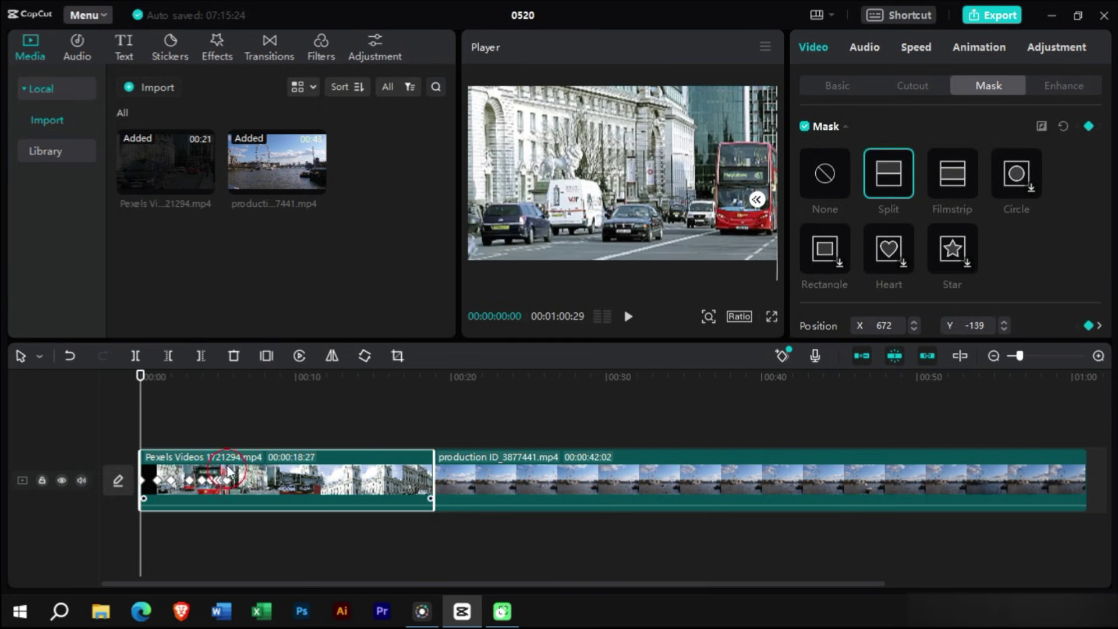
drag(229, 471, 171, 408)
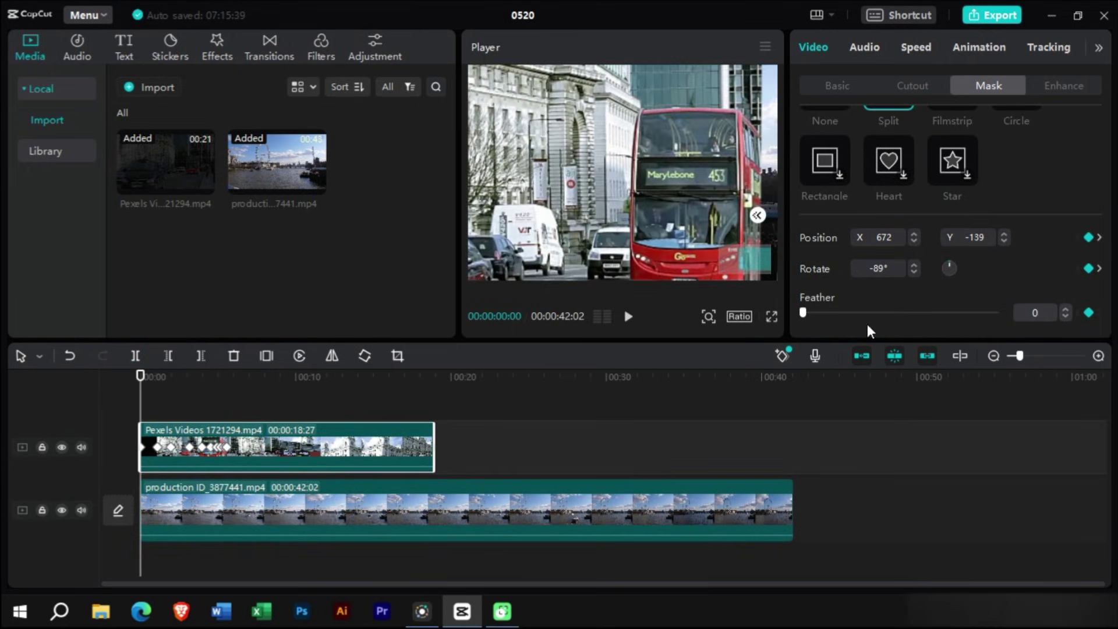
mouse_move(802, 312)
mouse_down()
mouse_move(889, 305)
mouse_move(780, 313)
mouse_move(805, 324)
mouse_up()
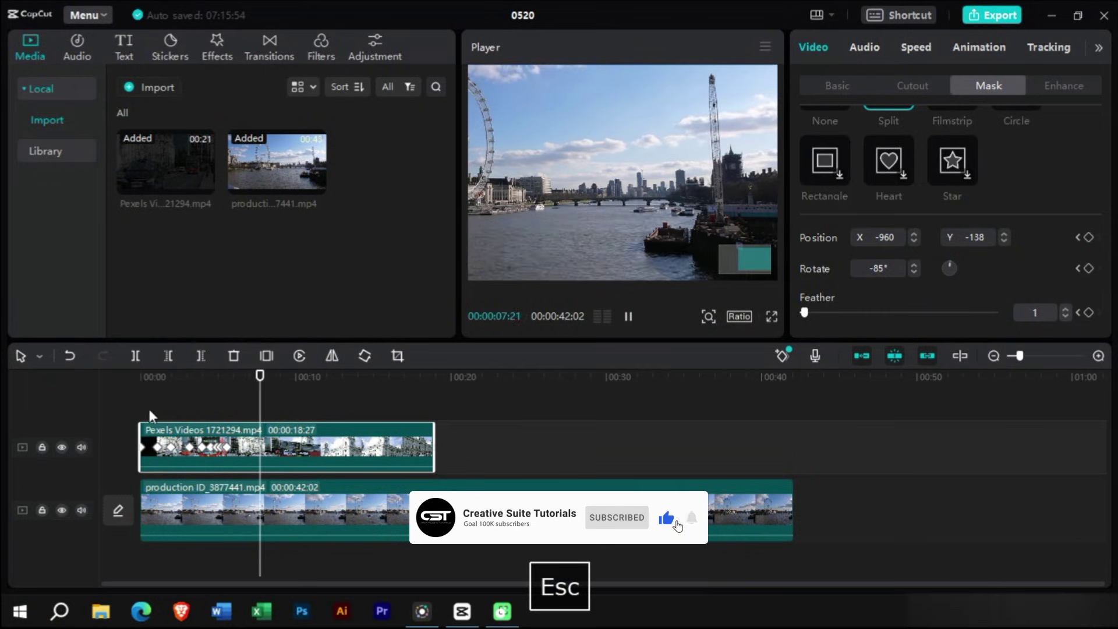
Stop playback after previewing the wipe revealing the London river scene.
key(space)
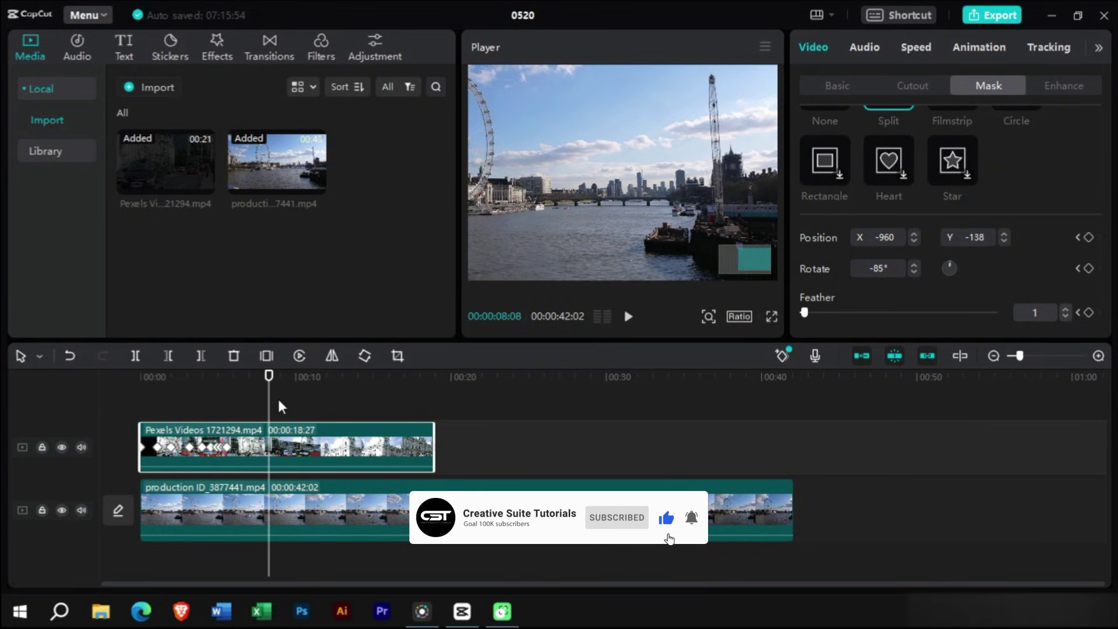